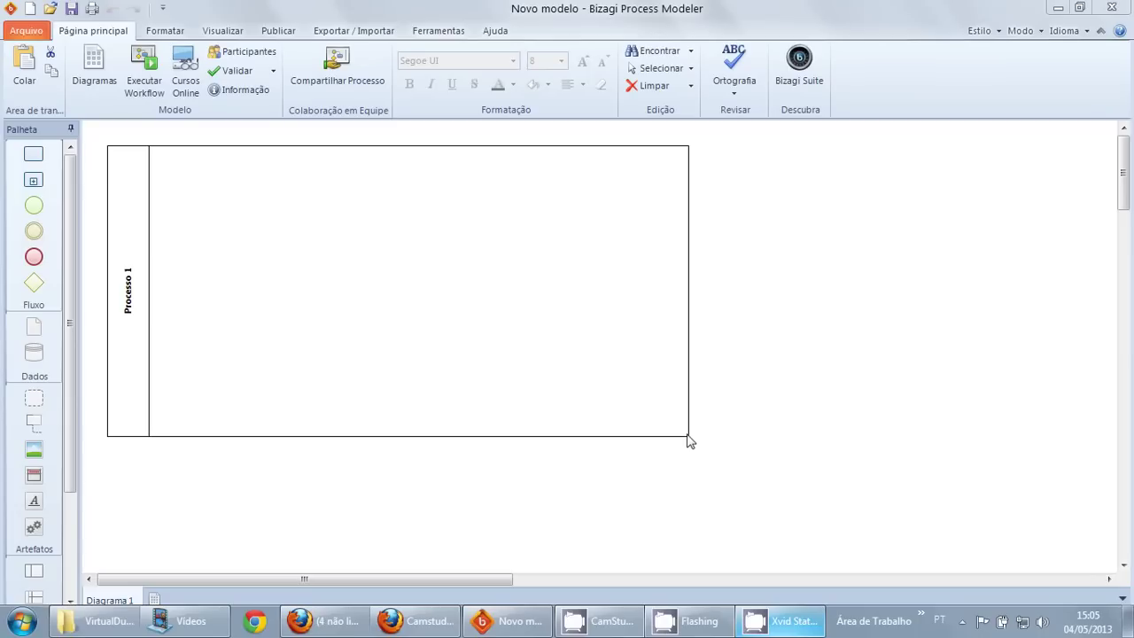
Step: Widen the Processo 1 pool while reducing its height, and divide it into two lanes
{"action": "left_click", "coordinate": [680, 435]}
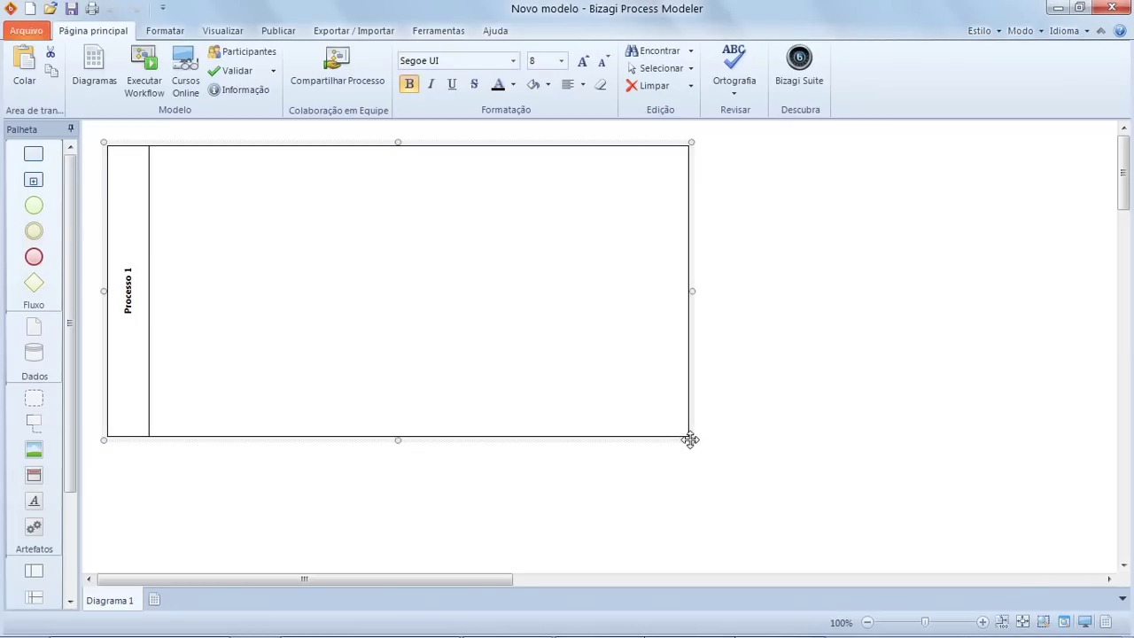
{"action": "left_click_drag", "start_coordinate": [690, 439], "coordinate": [1044, 390]}
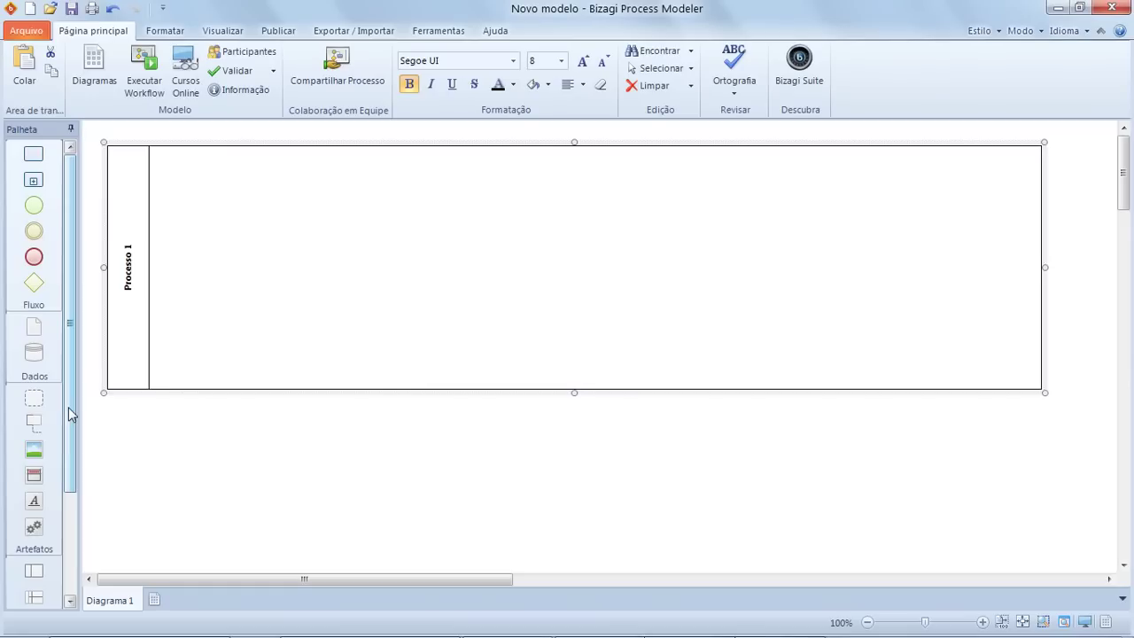
{"action": "scroll", "coordinate": [69, 261], "scroll_direction": "down", "scroll_amount": 3}
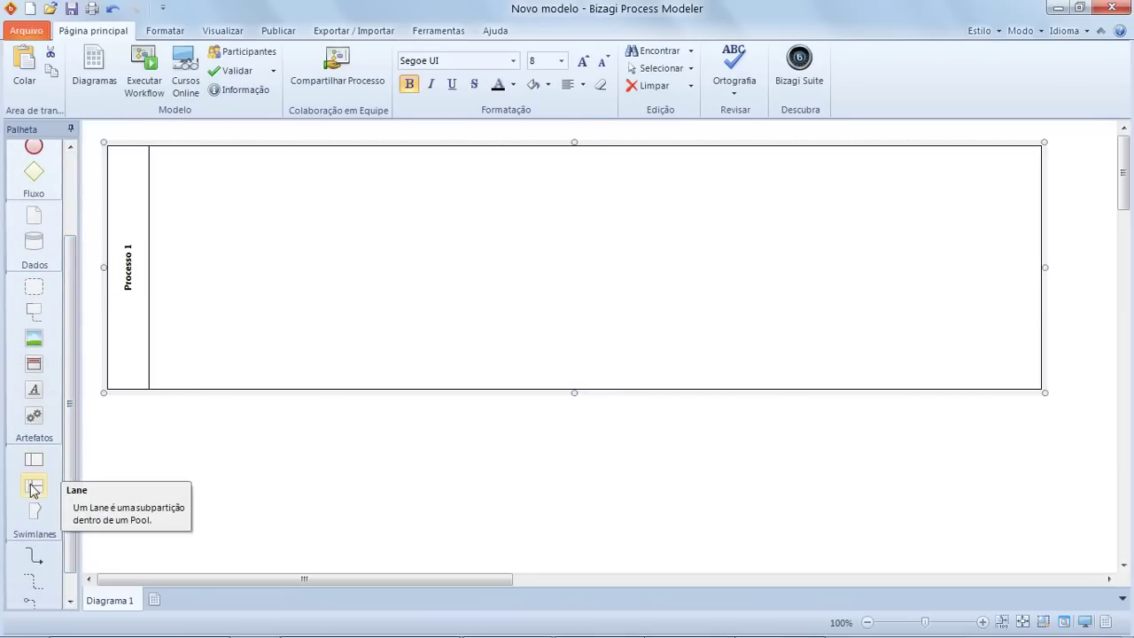
{"action": "left_click_drag", "start_coordinate": [33, 490], "coordinate": [292, 275]}
{"action": "left_click_drag", "start_coordinate": [37, 492], "coordinate": [349, 359]}
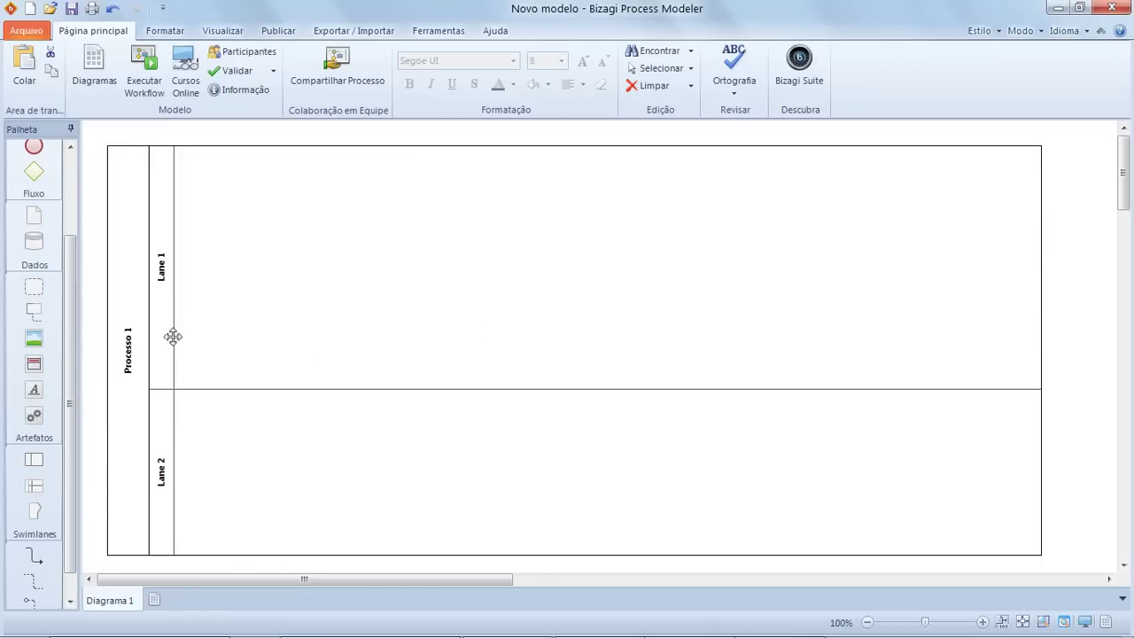
Step: Rename the Processo 1 pool as "Help Desk"
{"action": "left_click", "coordinate": [129, 350]}
{"action": "double_click", "coordinate": [128, 350]}
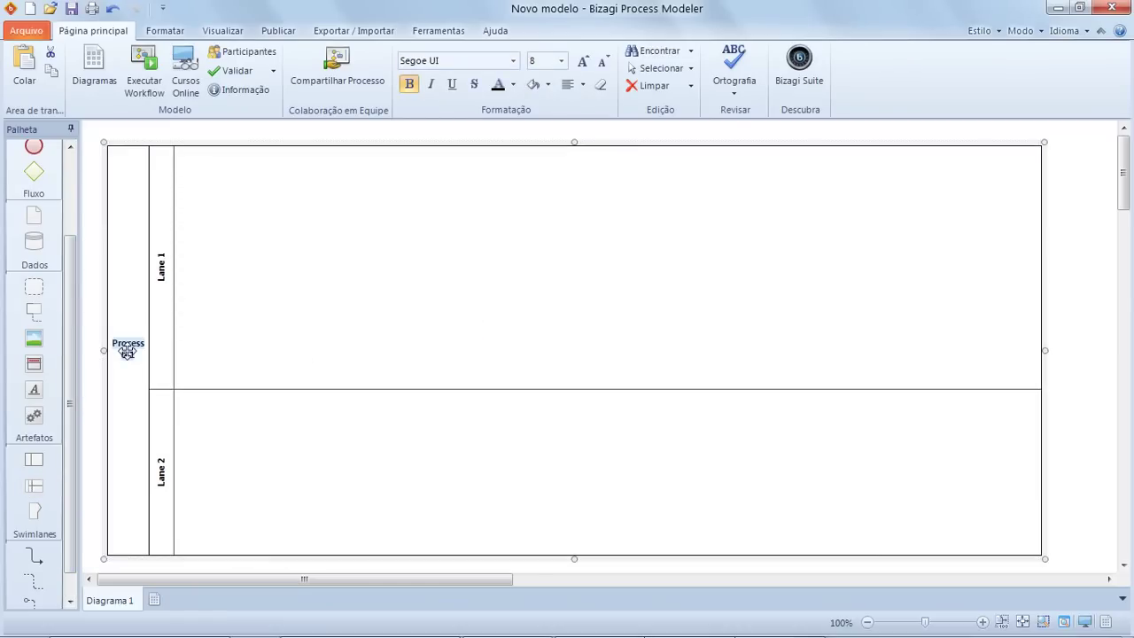
{"action": "key", "text": "BackSpace"}
{"action": "type", "text": "Help Desk"}
{"action": "key", "text": "Return"}
Step: Name the upper lane "Atendimento" and the lower lane "Usuário"
{"action": "left_click", "coordinate": [160, 261]}
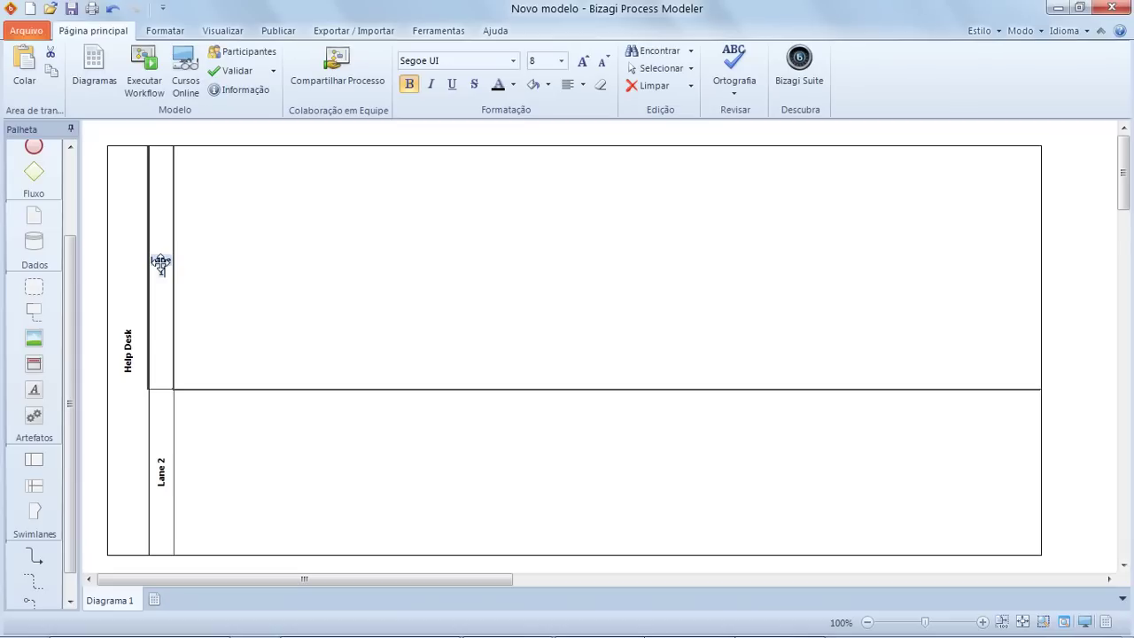
{"action": "key", "text": "BackSpace"}
{"action": "type", "text": "Atendimento"}
{"action": "key", "text": "Return"}
{"action": "double_click", "coordinate": [163, 481]}
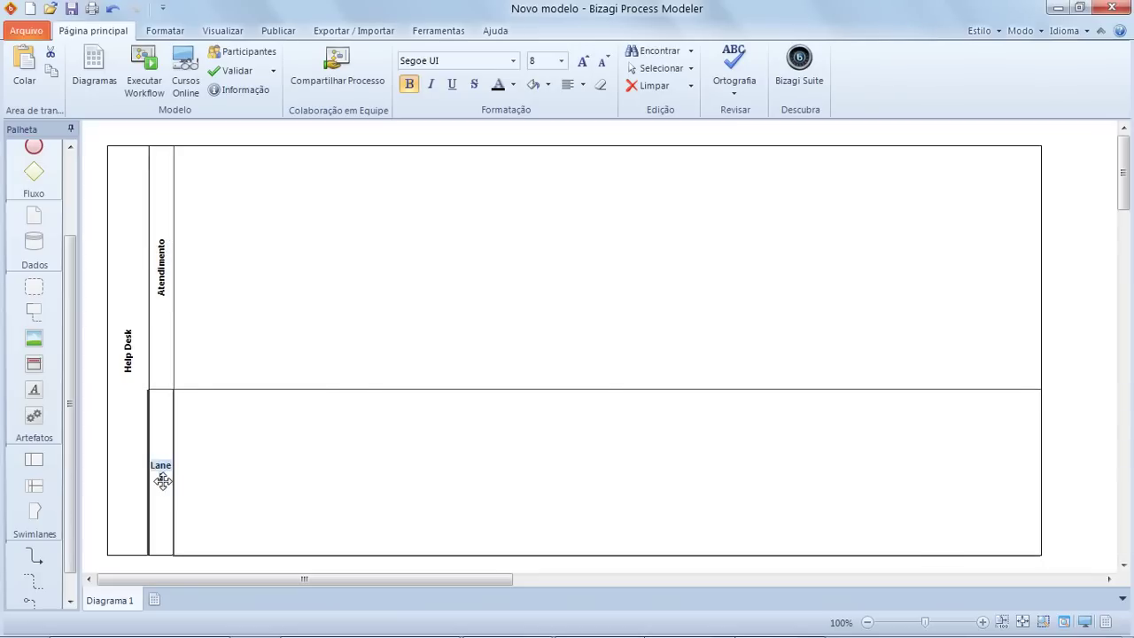
{"action": "type", "text": "Usuário"}
{"action": "key", "text": "Return"}
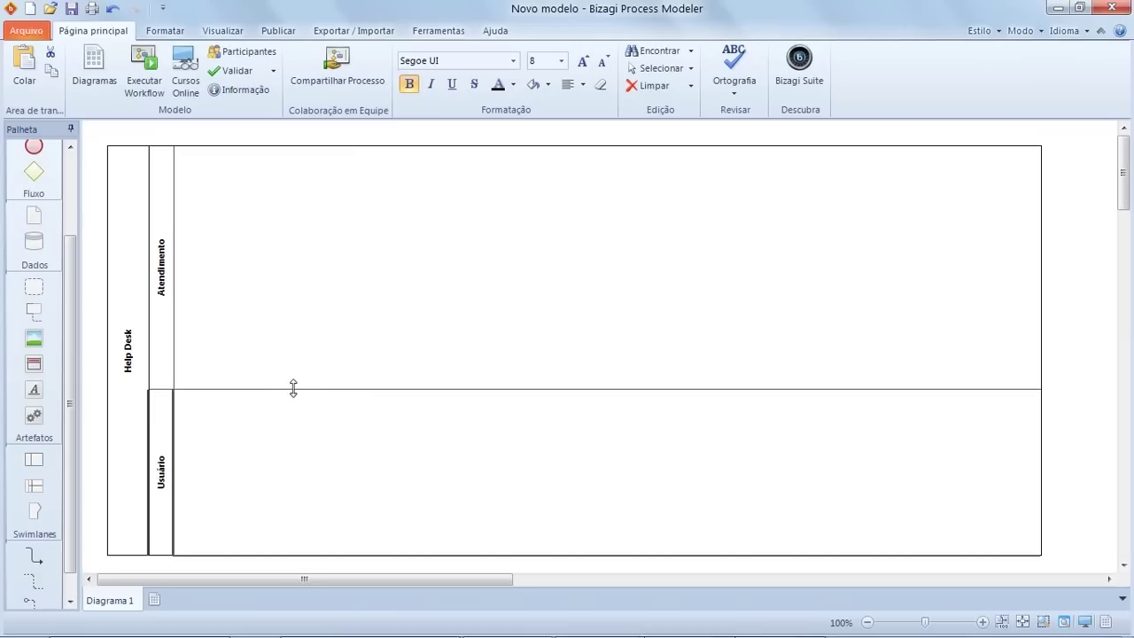
Step: Enlarge the Help Desk pool in width and height, and adjust the border between its lanes to make Atendimento taller
{"action": "left_click_drag", "start_coordinate": [293, 388], "coordinate": [283, 334]}
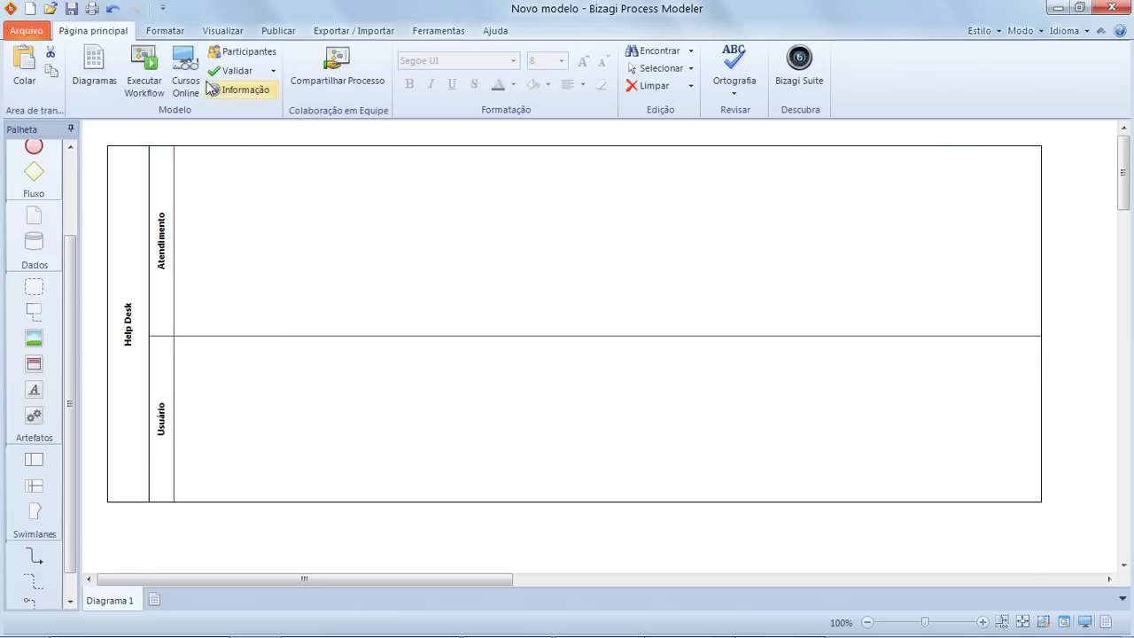
{"action": "left_click", "coordinate": [222, 31]}
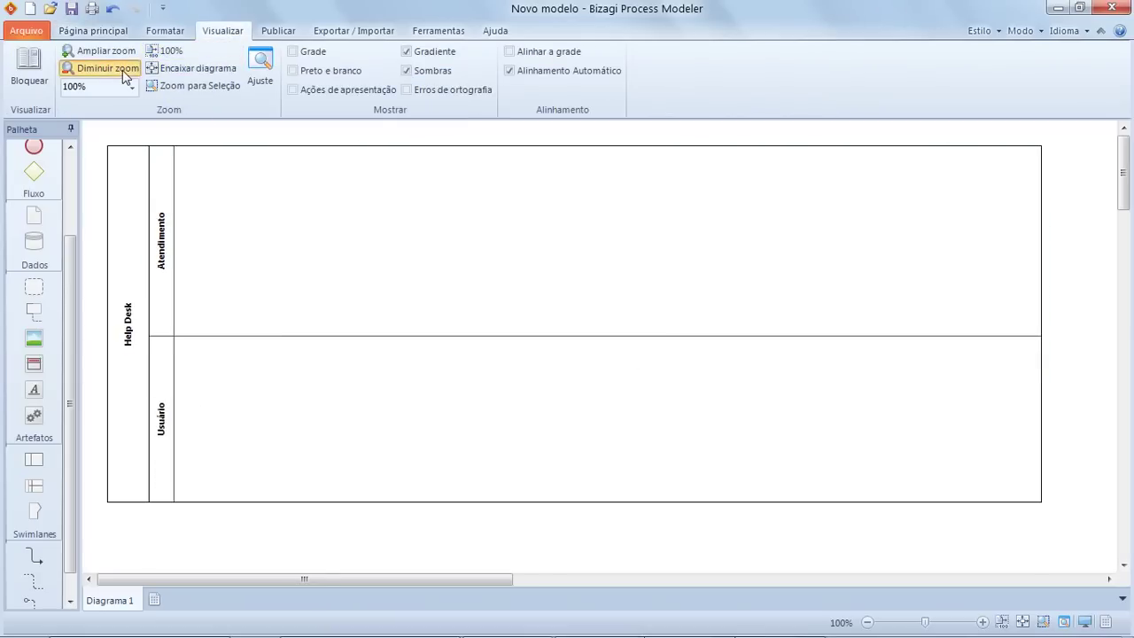
{"action": "left_click", "coordinate": [125, 76]}
{"action": "left_click", "coordinate": [125, 76]}
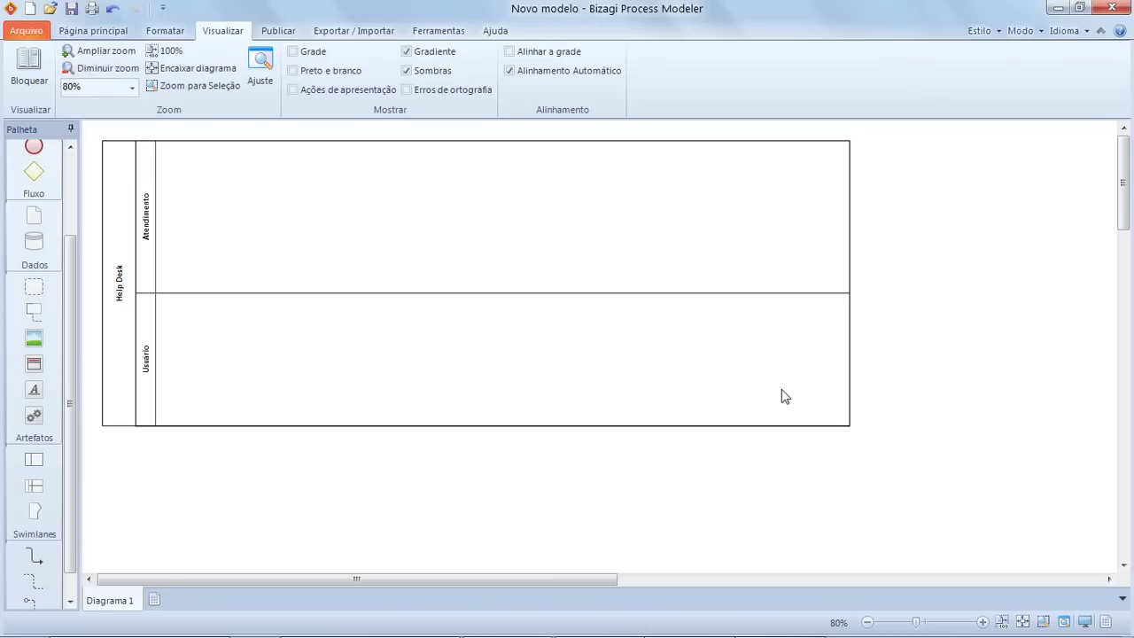
{"action": "left_click", "coordinate": [848, 426]}
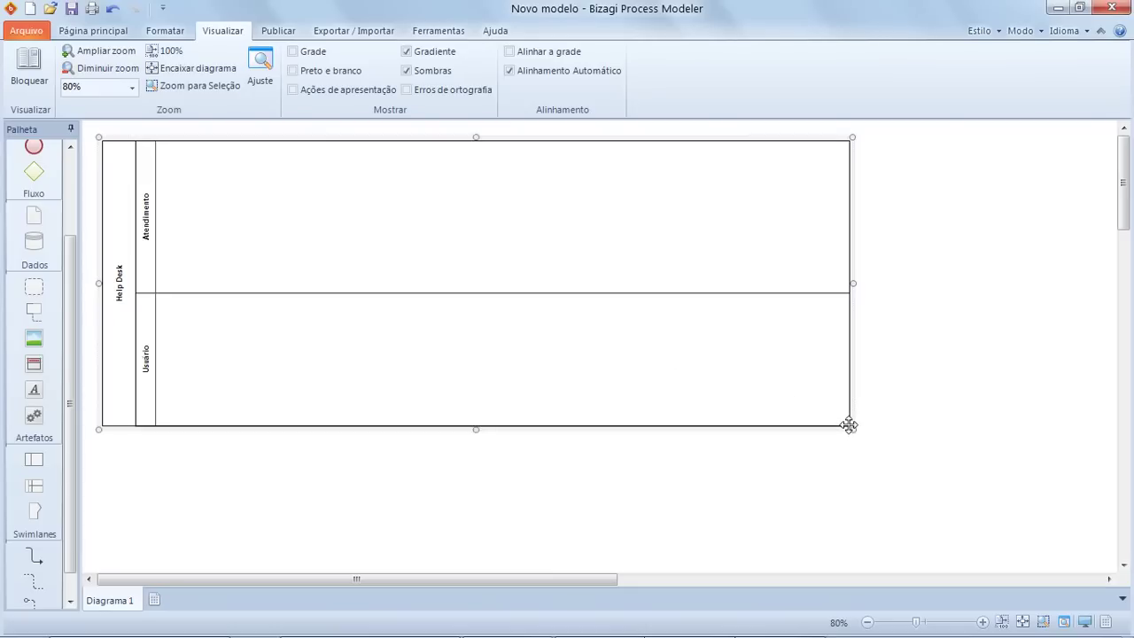
{"action": "left_click_drag", "start_coordinate": [849, 425], "coordinate": [1098, 550]}
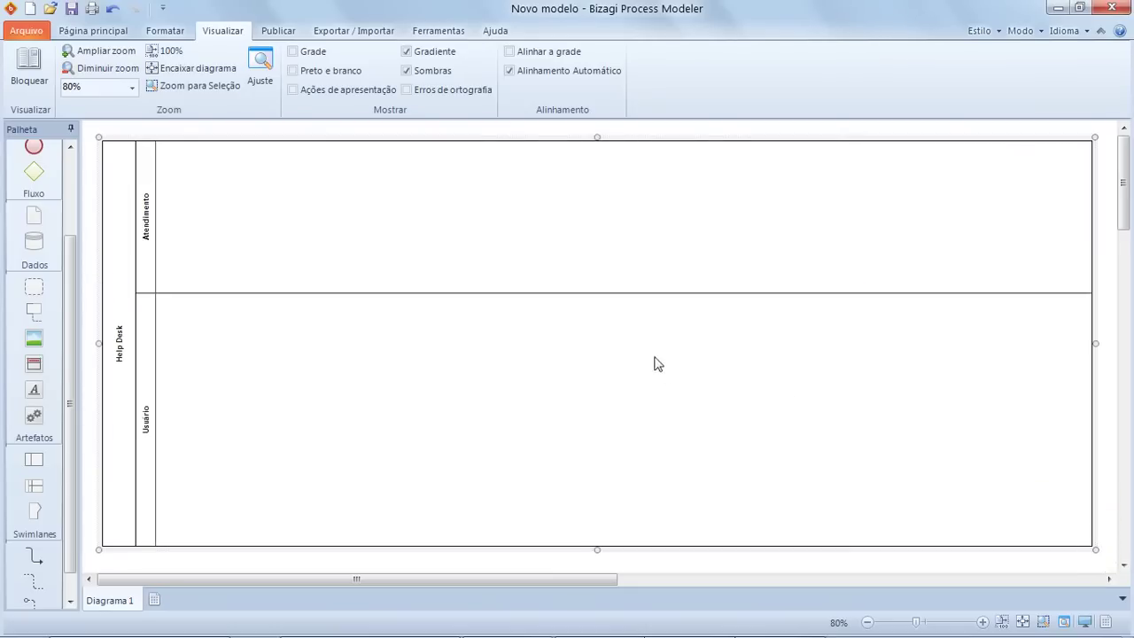
{"action": "left_click_drag", "start_coordinate": [583, 293], "coordinate": [583, 292]}
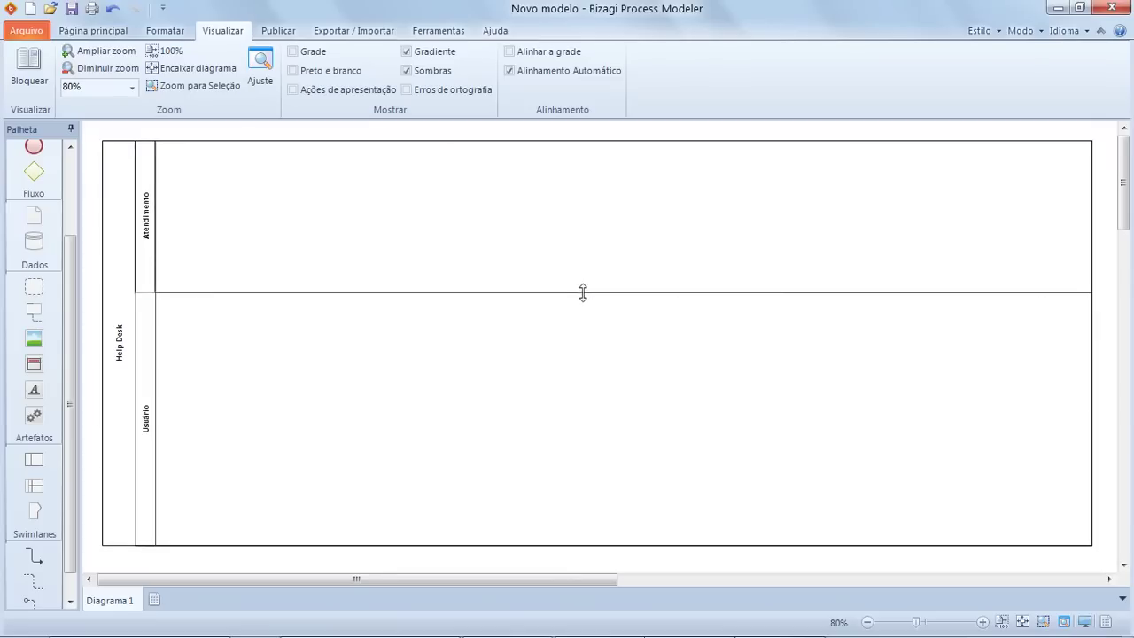
{"action": "left_click_drag", "start_coordinate": [583, 292], "coordinate": [584, 345]}
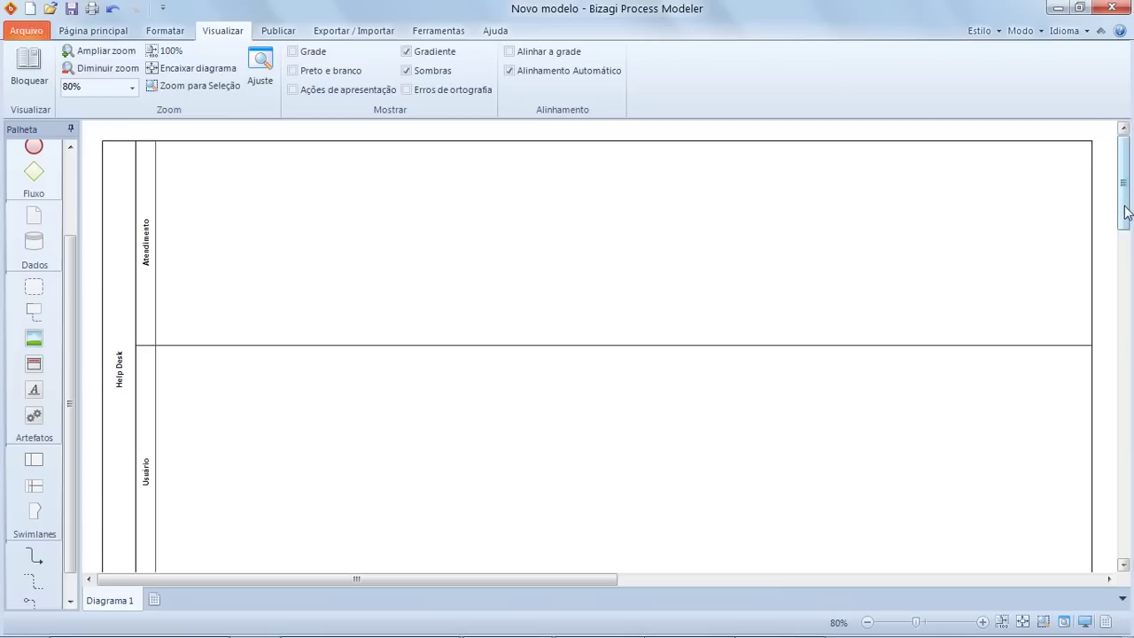
Step: Place a start event at the beginning of the Usuário lane and label it "Ocorreu um problema"
{"action": "mouse_move", "coordinate": [1121, 202]}
{"action": "left_mouse_down"}
{"action": "mouse_move", "coordinate": [1123, 238]}
{"action": "mouse_move", "coordinate": [1118, 213]}
{"action": "left_mouse_up"}
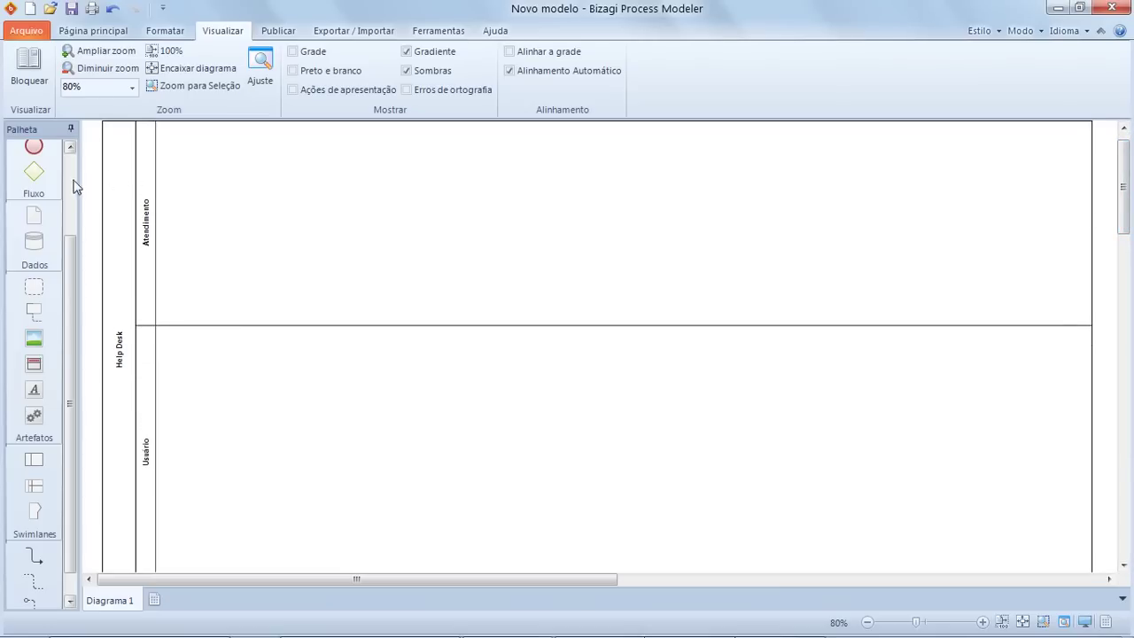
{"action": "scroll", "coordinate": [74, 184], "scroll_direction": "up", "scroll_amount": 3}
{"action": "left_click_drag", "start_coordinate": [34, 205], "coordinate": [196, 464]}
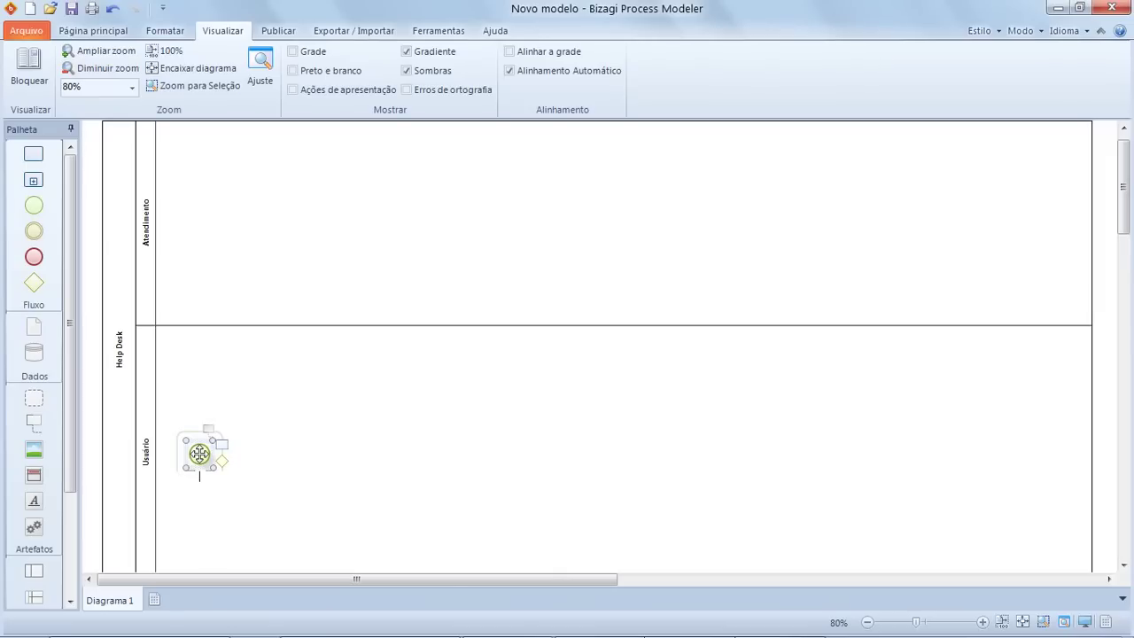
{"action": "type", "text": "Ocorreu um problema"}
{"action": "left_click", "coordinate": [250, 452]}
Step: Add a connected task named "Abrir Chamado" after the start event in the Usuário lane
{"action": "left_click", "coordinate": [195, 453]}
{"action": "left_click_drag", "start_coordinate": [219, 449], "coordinate": [277, 449]}
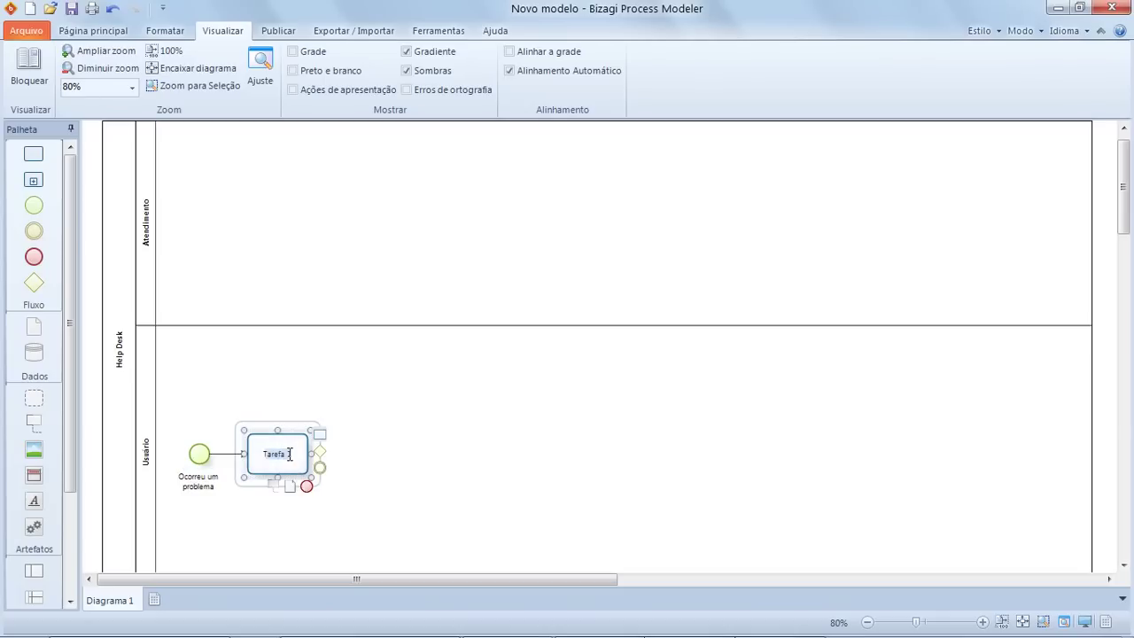
{"action": "type", "text": "Abrir Chamado"}
{"action": "left_click", "coordinate": [290, 403]}
Step: Add a connected gateway after "Abrir Chamado" and set its type to Gateway Paralelo
{"action": "left_click", "coordinate": [281, 448]}
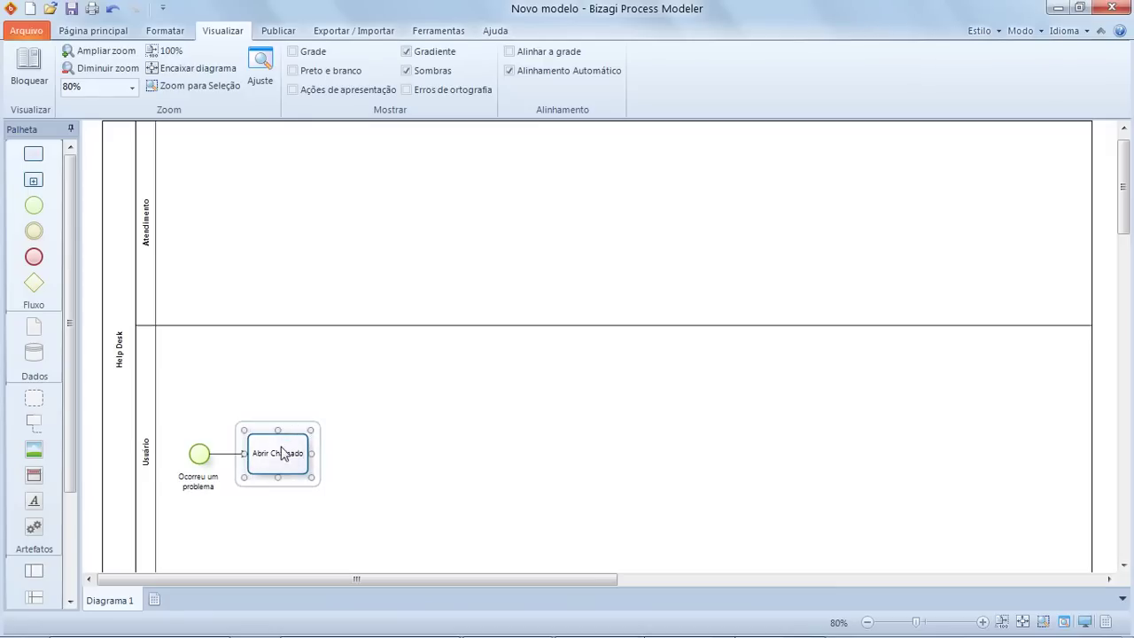
{"action": "left_click_drag", "start_coordinate": [320, 452], "coordinate": [350, 452]}
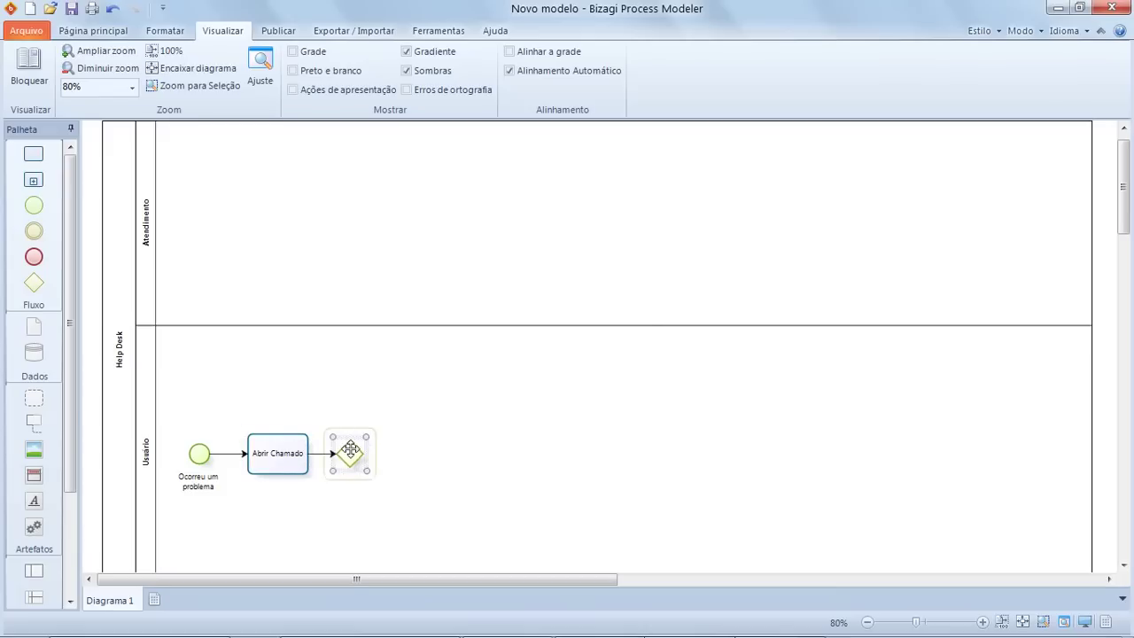
{"action": "right_click", "coordinate": [351, 451]}
{"action": "mouse_move", "coordinate": [422, 570]}
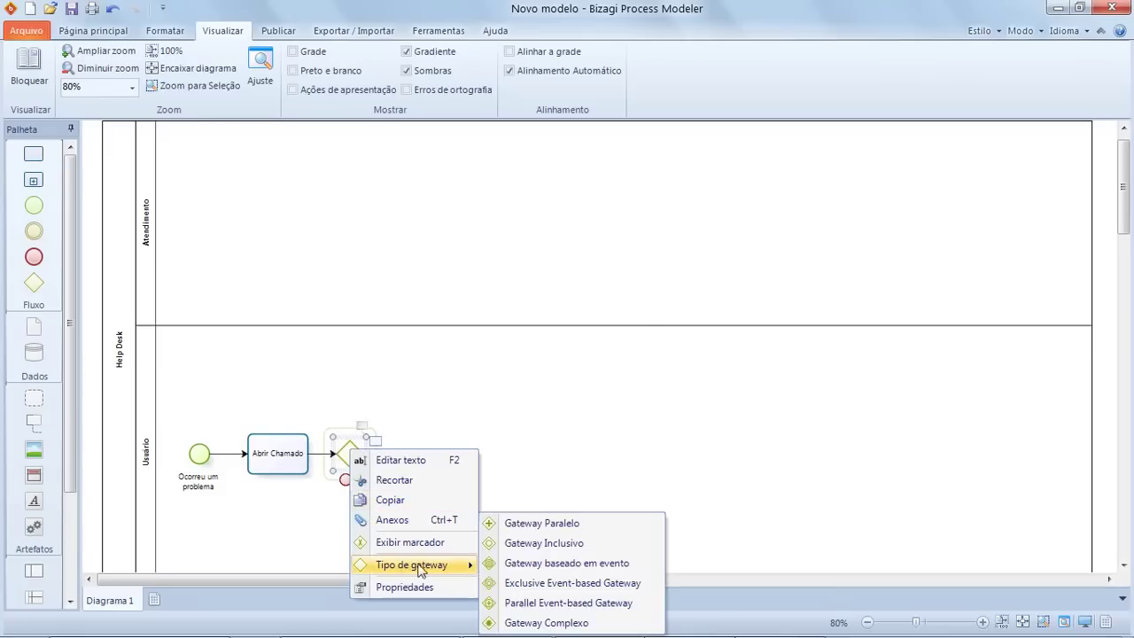
{"action": "left_click", "coordinate": [510, 524]}
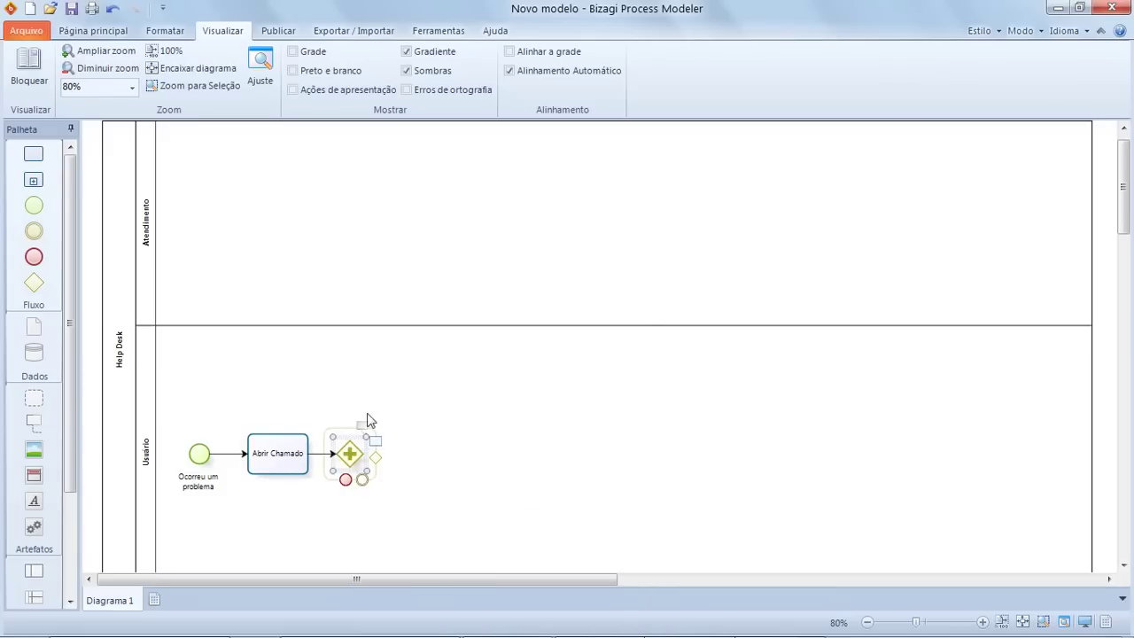
Step: Add a task named "Registrar o chamado" in the Atendimento lane, connected from the parallel gateway directly below it
{"action": "left_click_drag", "start_coordinate": [375, 441], "coordinate": [343, 205]}
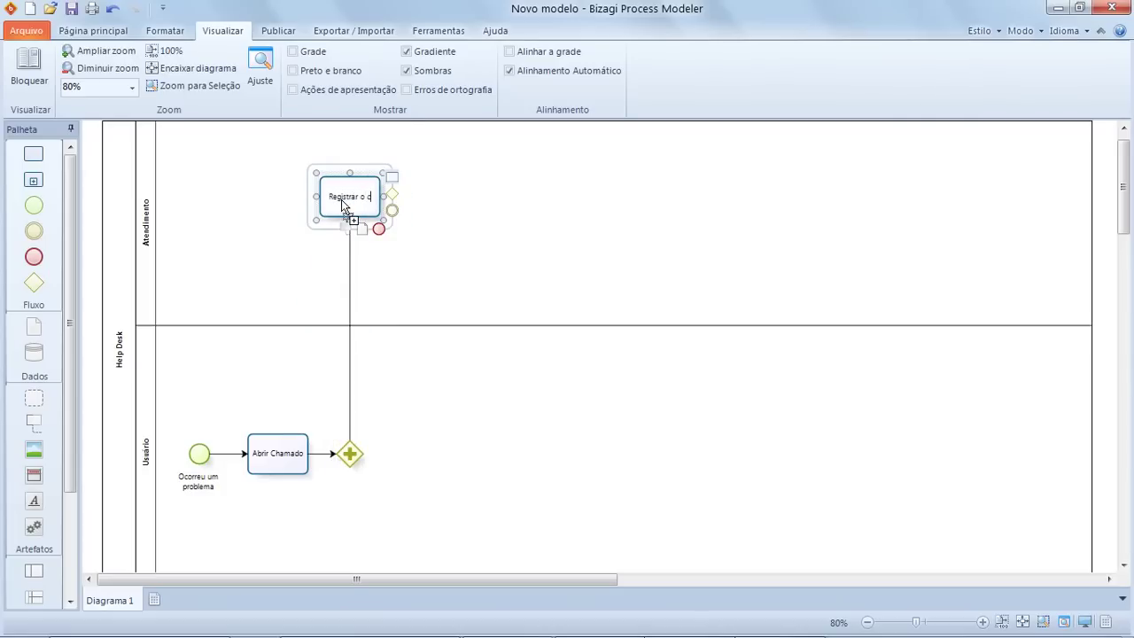
{"action": "left_click", "coordinate": [434, 215]}
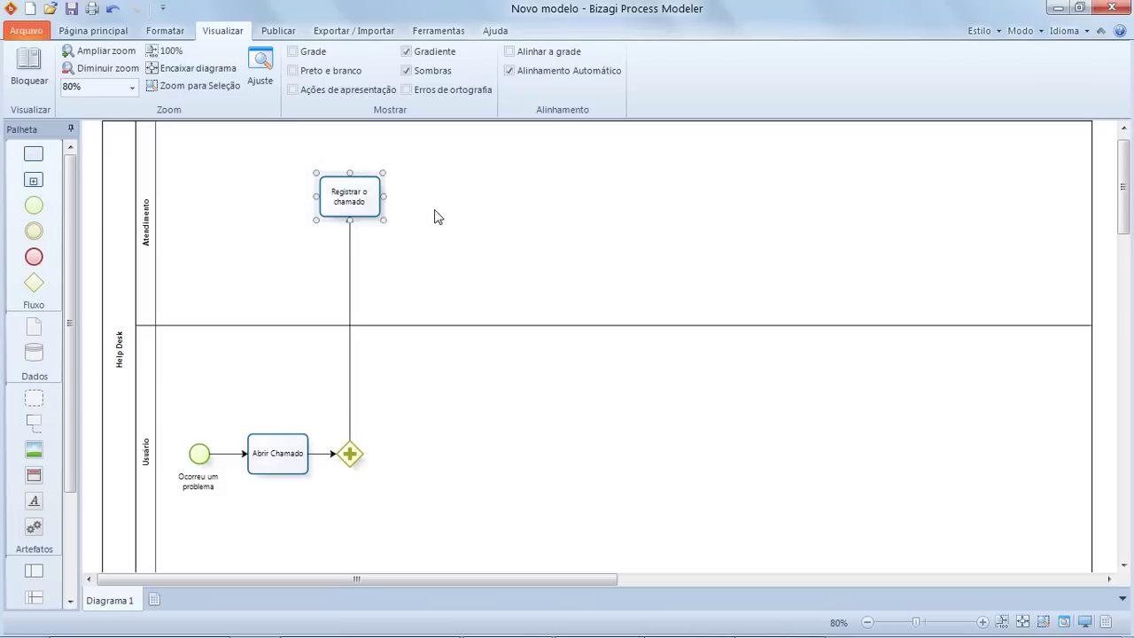
Step: Add an intermediate event after the parallel gateway in the Usuário lane and change its type to timer
{"action": "right_click", "coordinate": [355, 457]}
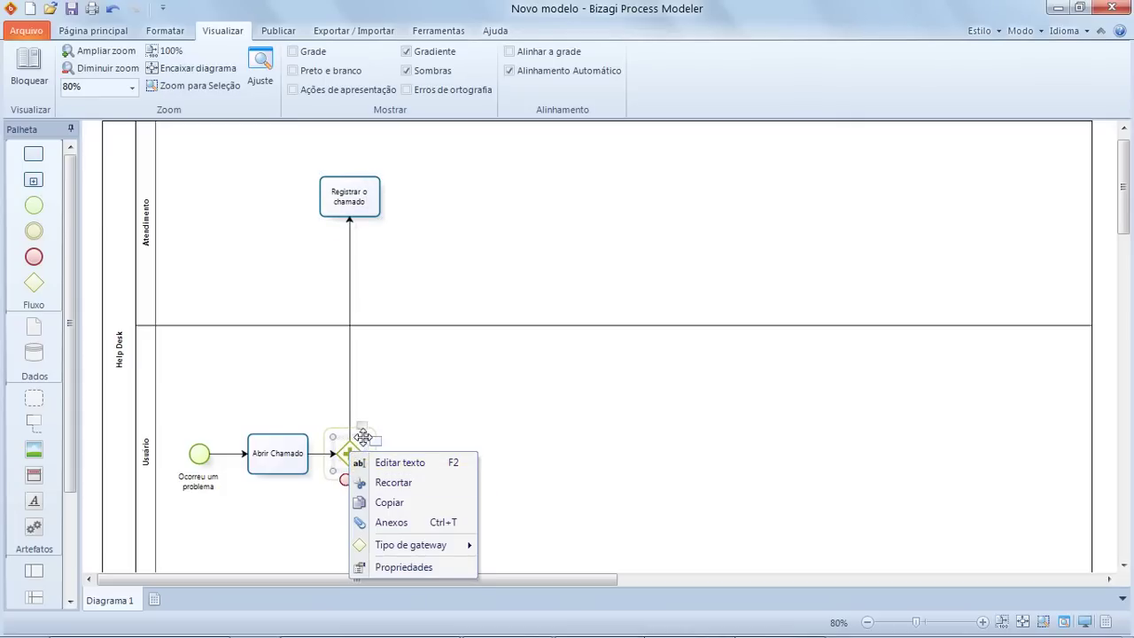
{"action": "left_click", "coordinate": [393, 399]}
{"action": "mouse_move", "coordinate": [361, 463]}
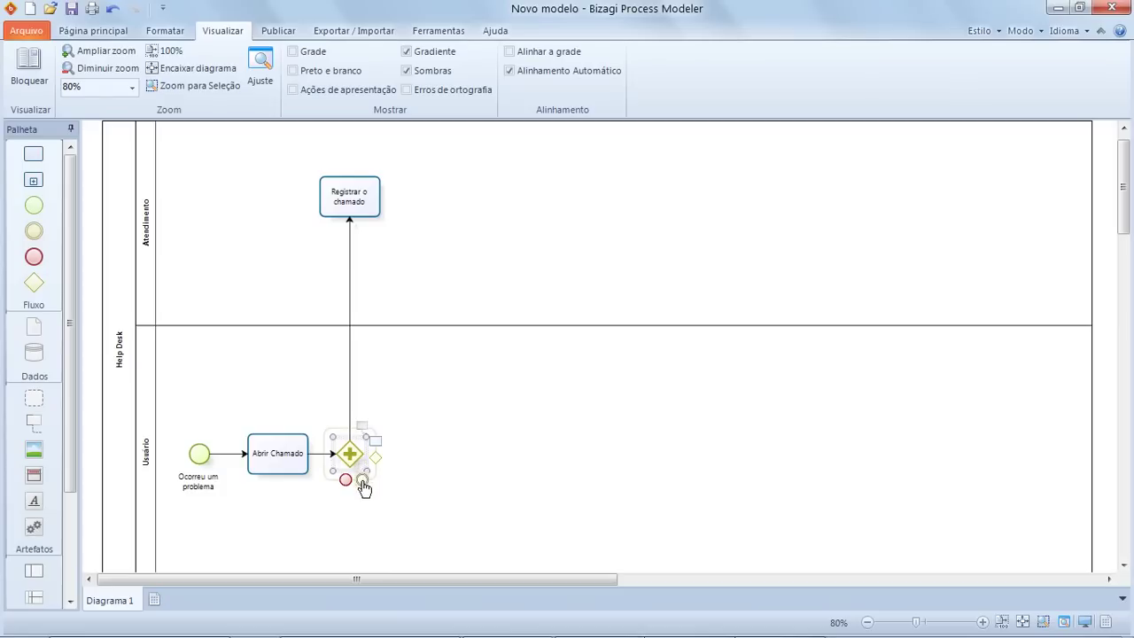
{"action": "left_click_drag", "start_coordinate": [363, 483], "coordinate": [418, 459]}
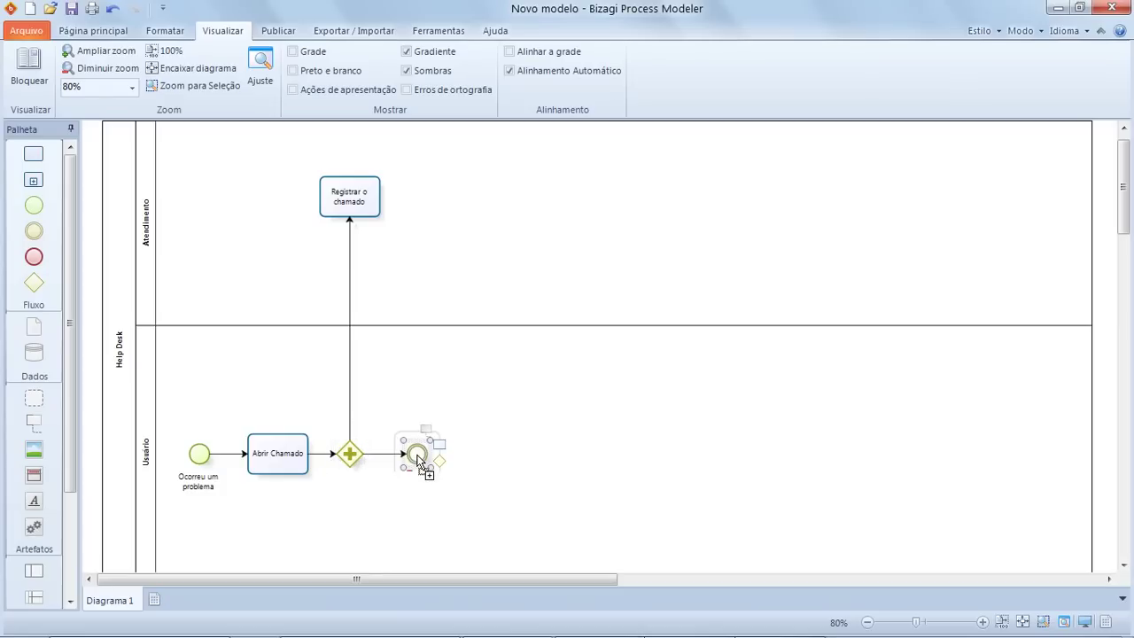
{"action": "right_click", "coordinate": [417, 457]}
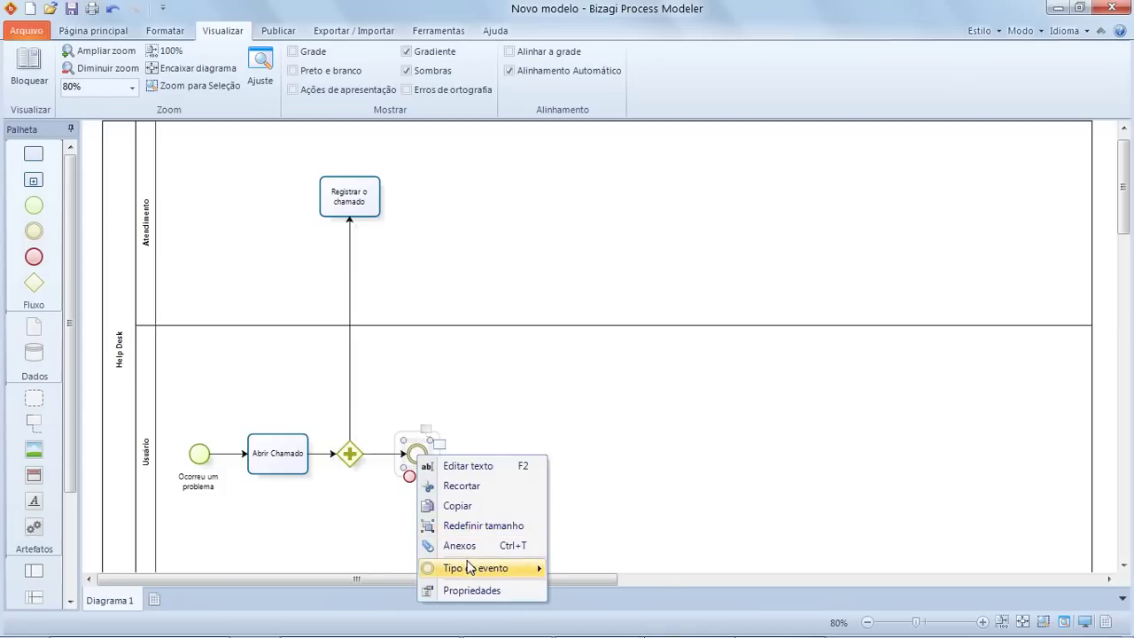
{"action": "mouse_move", "coordinate": [469, 569]}
{"action": "left_click", "coordinate": [578, 464]}
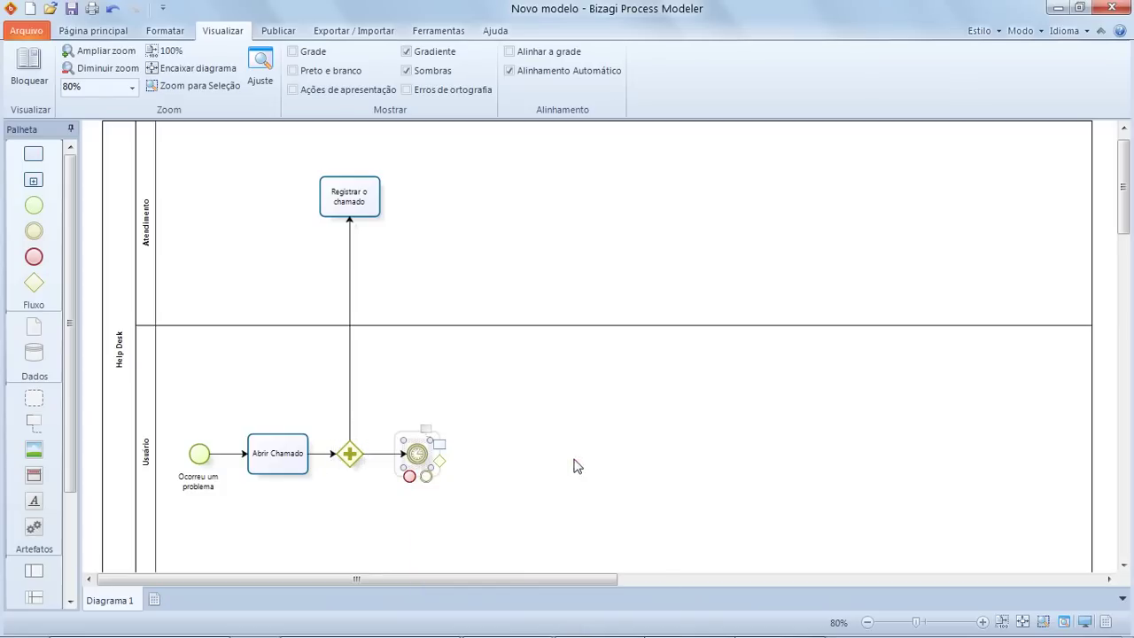
Step: Add a task named "Registrar atraso" after the timer event and finish this branch with an end event
{"action": "left_click_drag", "start_coordinate": [439, 443], "coordinate": [502, 450]}
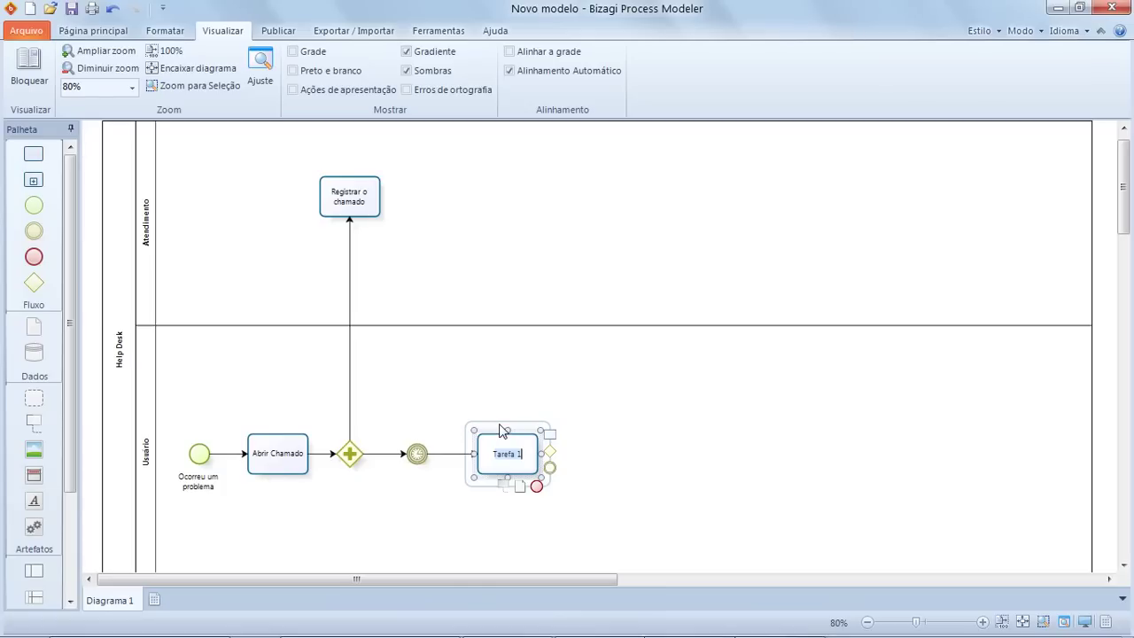
{"action": "type", "text": "Registrar atraso"}
{"action": "left_click_drag", "start_coordinate": [536, 486], "coordinate": [586, 456]}
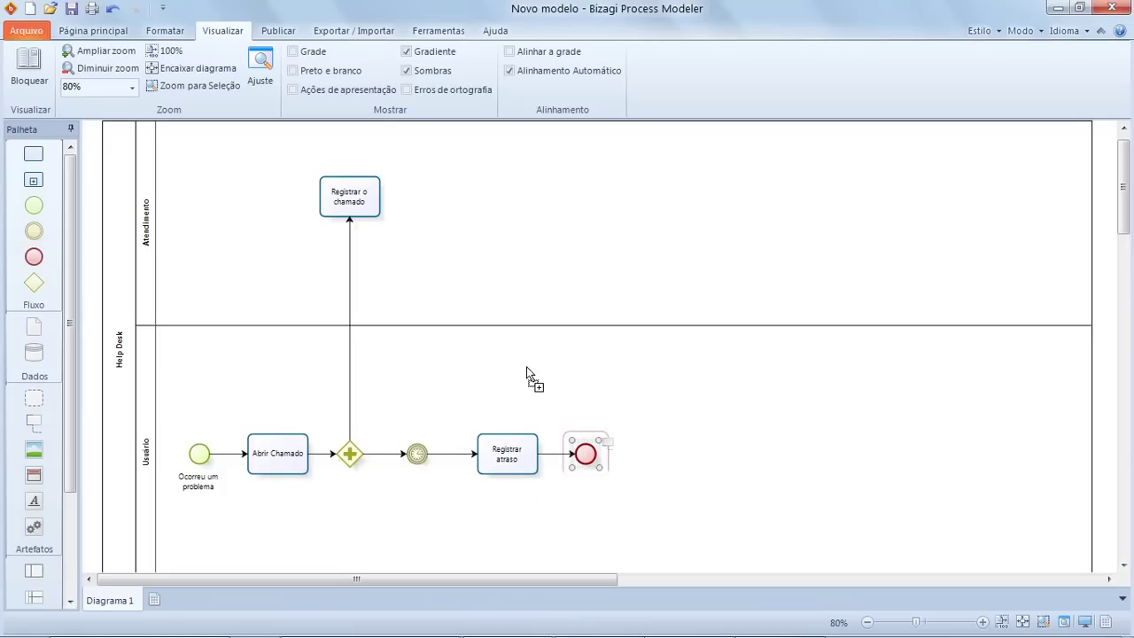
{"action": "left_click", "coordinate": [526, 372]}
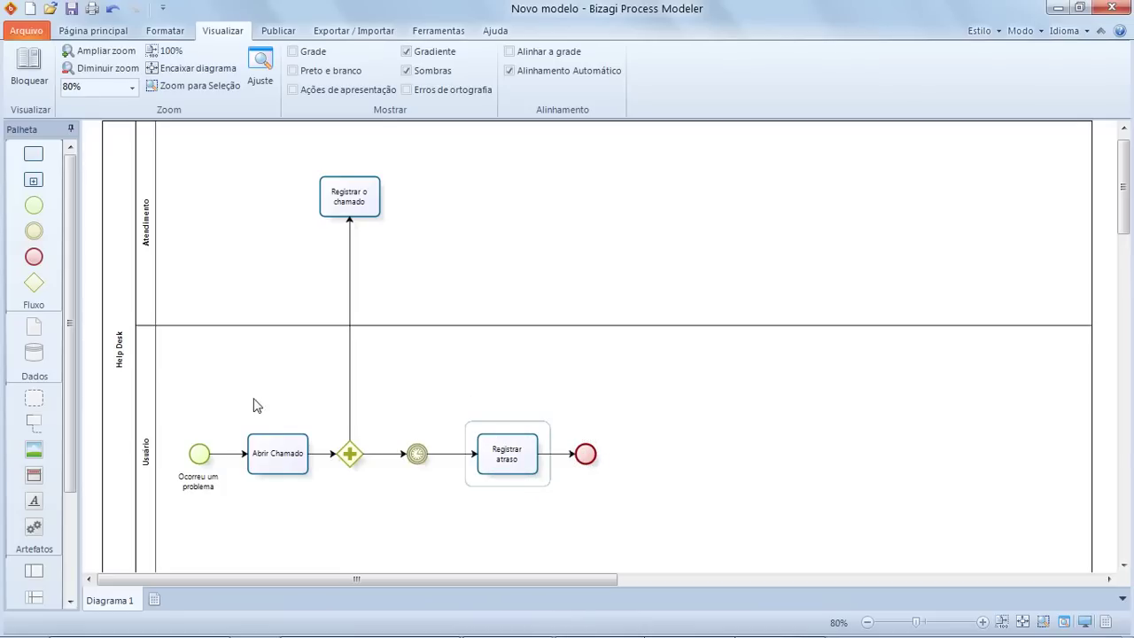
Step: Attach a data object named "Relatório de atraso" to the "Registrar atraso" task, placing it beyond the end event
{"action": "left_click", "coordinate": [505, 441]}
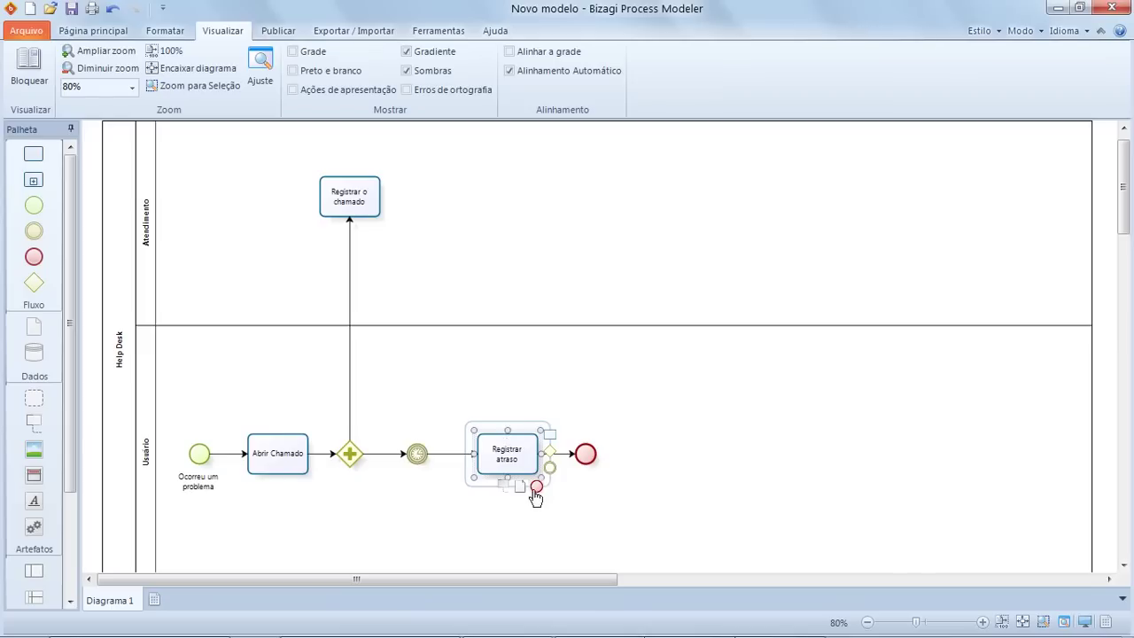
{"action": "left_click_drag", "start_coordinate": [521, 489], "coordinate": [664, 458]}
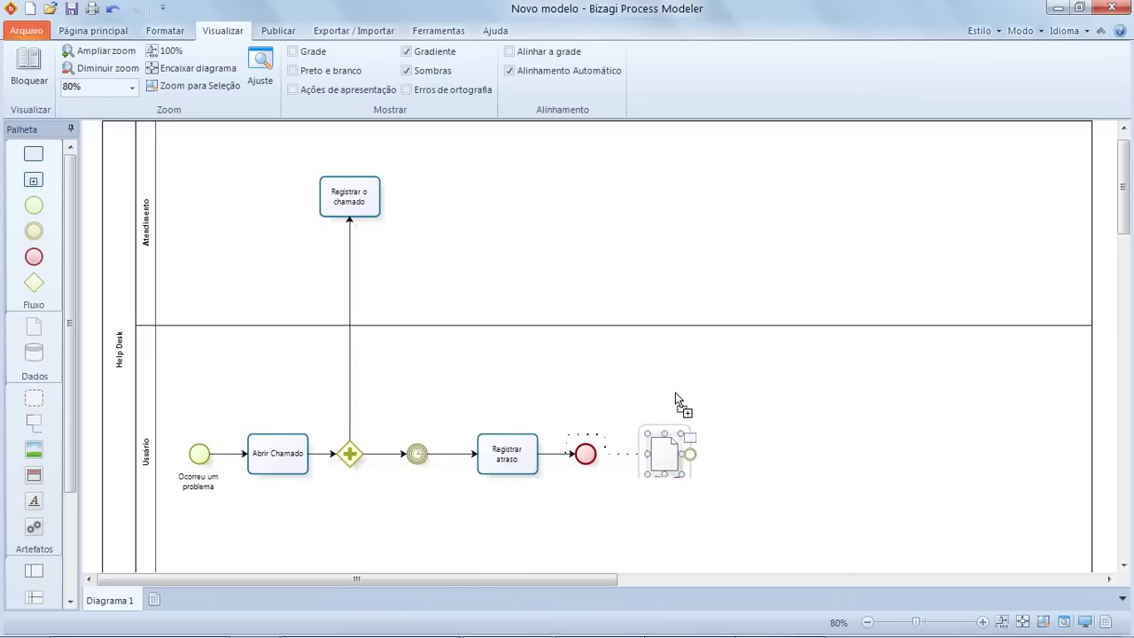
{"action": "type", "text": "Relatório de atraso"}
{"action": "key", "text": "Return"}
{"action": "left_click", "coordinate": [675, 398]}
{"action": "scroll", "coordinate": [526, 384], "scroll_direction": "down", "scroll_amount": 1}
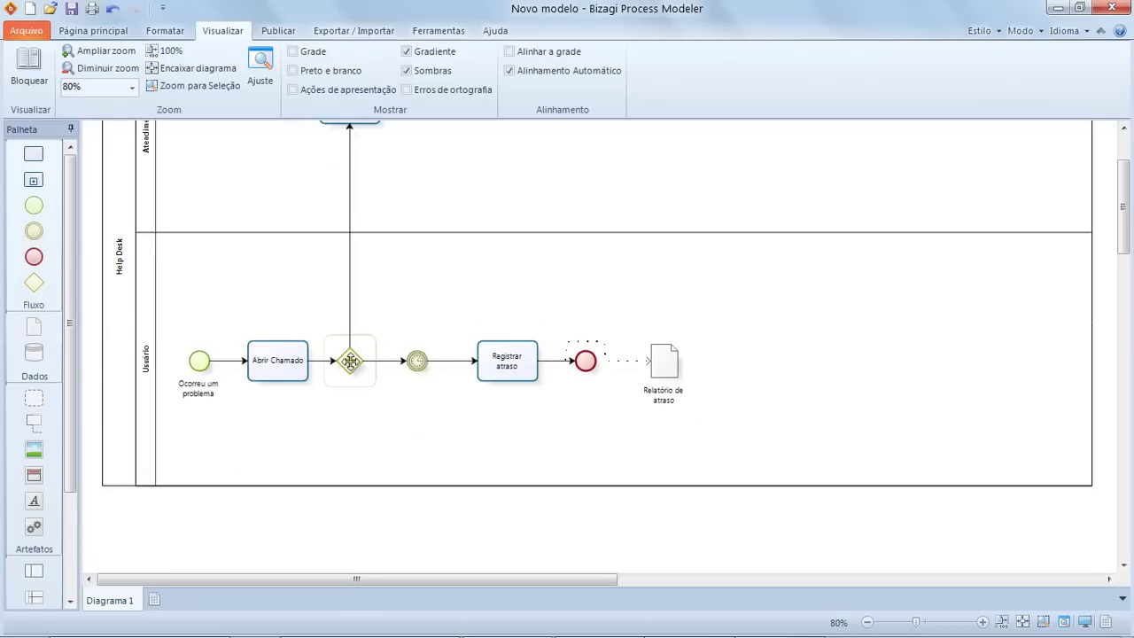
Step: Branch the parallel gateway to an intermediate event below the timer, followed by a task named "Registrar o motivo"
{"action": "left_click", "coordinate": [350, 360]}
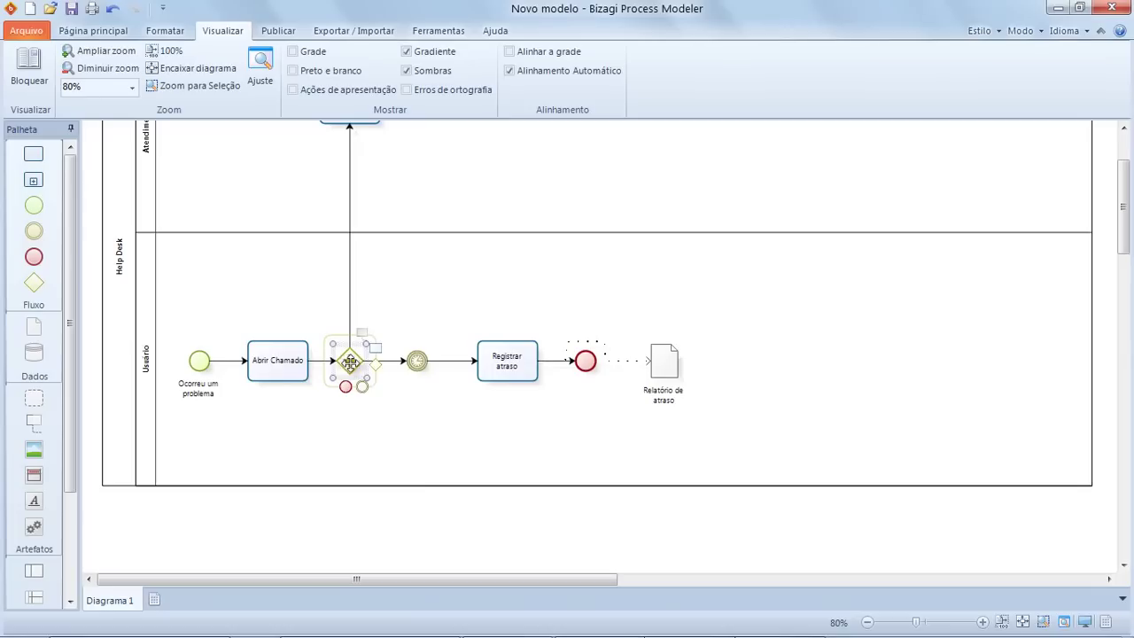
{"action": "left_click_drag", "start_coordinate": [368, 400], "coordinate": [507, 425]}
{"action": "type", "text": "R"}
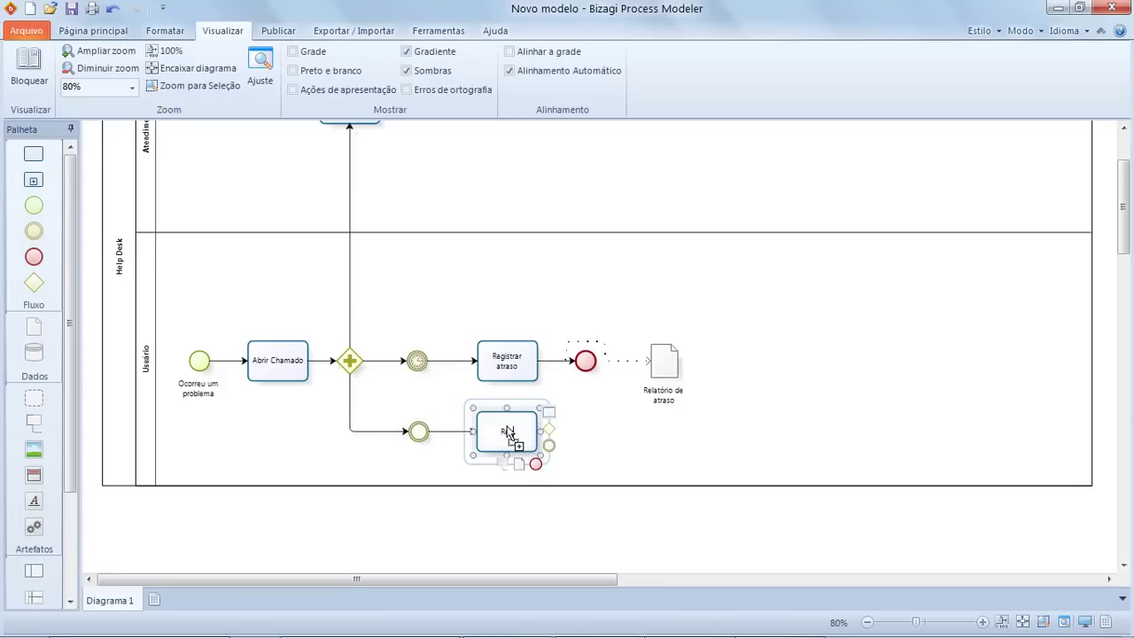
{"action": "type", "text": "egistrar o motivo"}
{"action": "key", "text": "Return"}
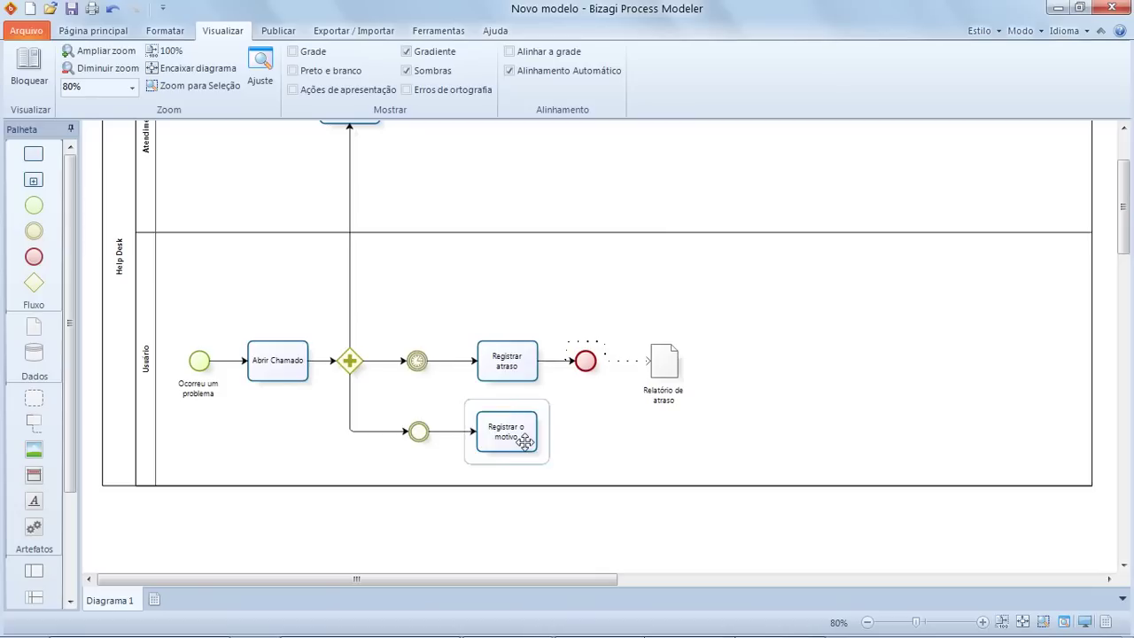
Step: Add an end event after the "Registrar o motivo" task and set its event type to Término
{"action": "mouse_move", "coordinate": [523, 439]}
{"action": "left_click_drag", "start_coordinate": [538, 467], "coordinate": [589, 432]}
{"action": "left_click", "coordinate": [589, 434]}
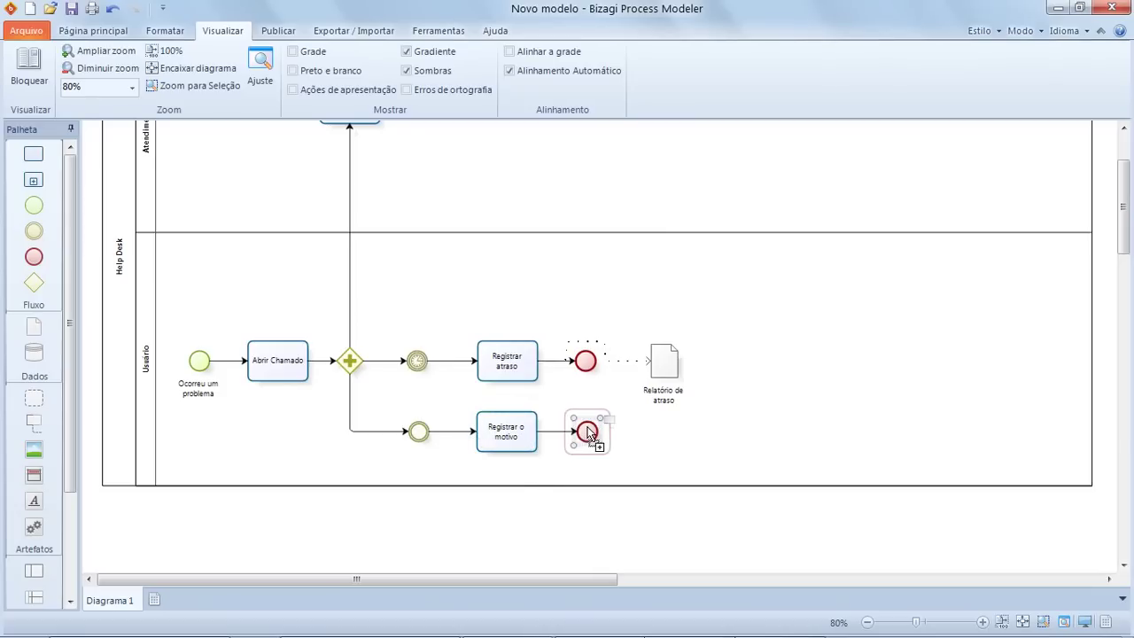
{"action": "right_click", "coordinate": [588, 430]}
{"action": "mouse_move", "coordinate": [644, 540]}
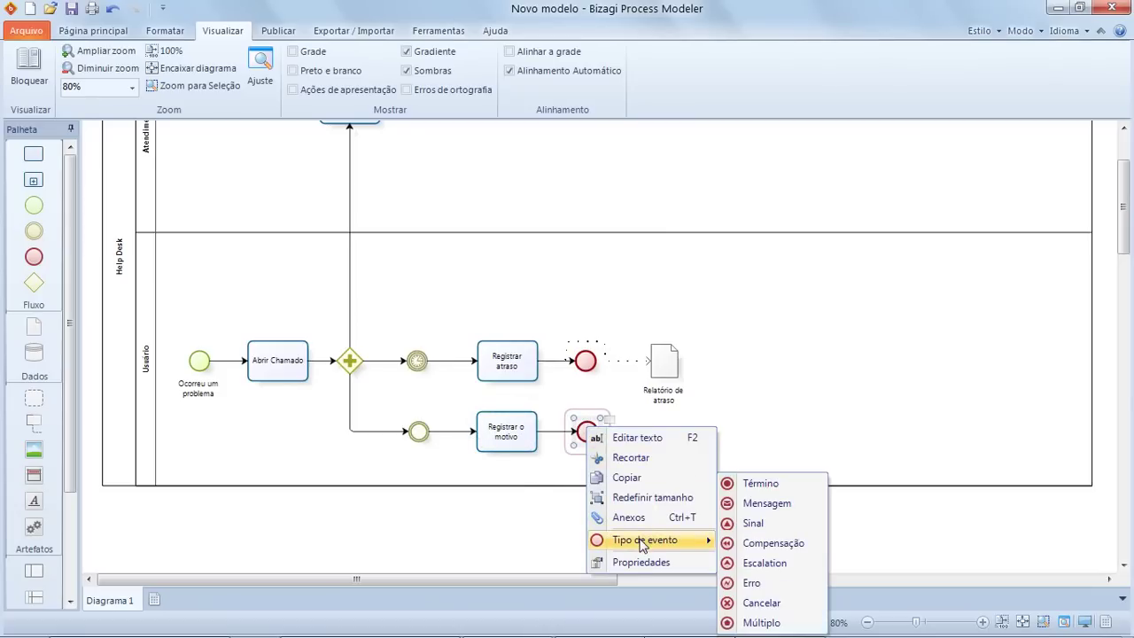
{"action": "left_click", "coordinate": [755, 496]}
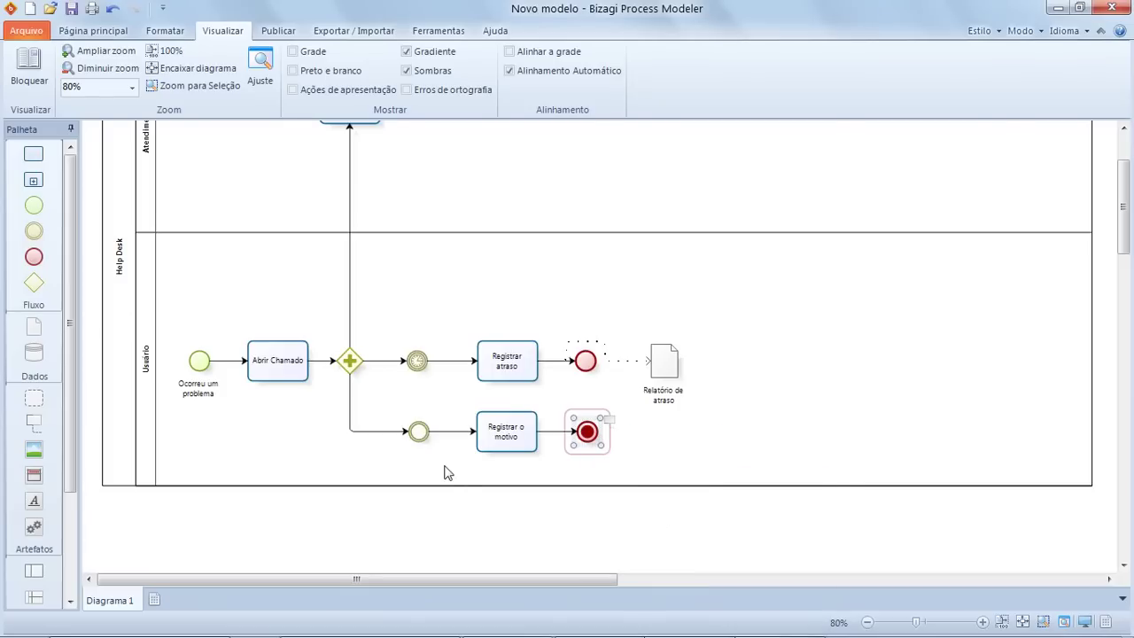
Step: Name the intermediate event before "Registrar o motivo" as "Chamado cancelado"
{"action": "left_click", "coordinate": [418, 431]}
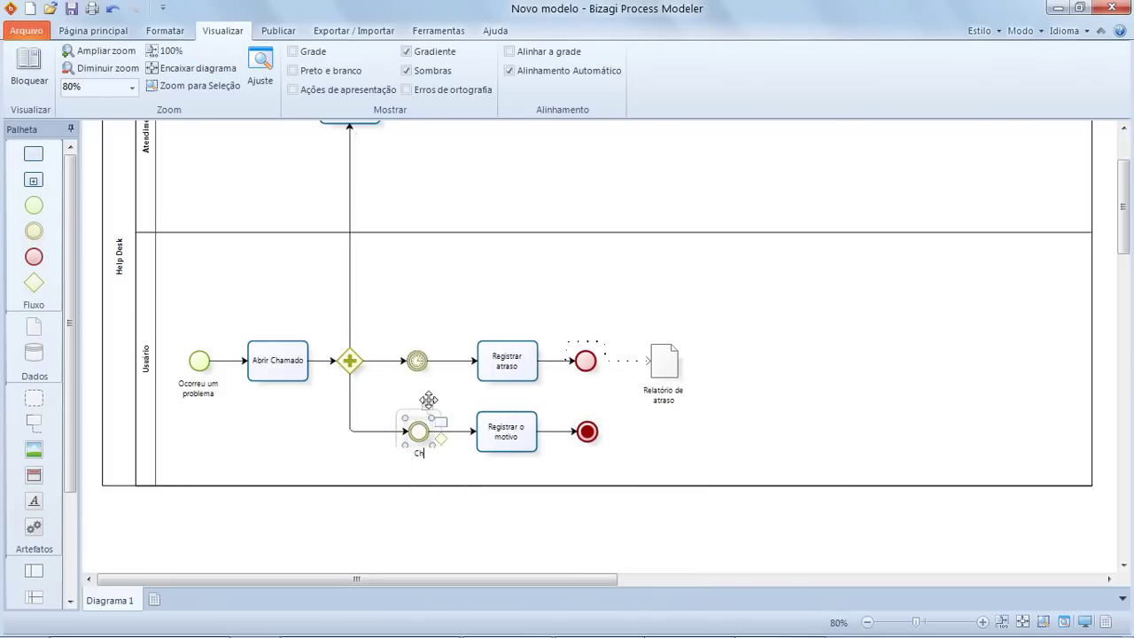
{"action": "type", "text": "Chamado cancelado"}
{"action": "left_click", "coordinate": [495, 471]}
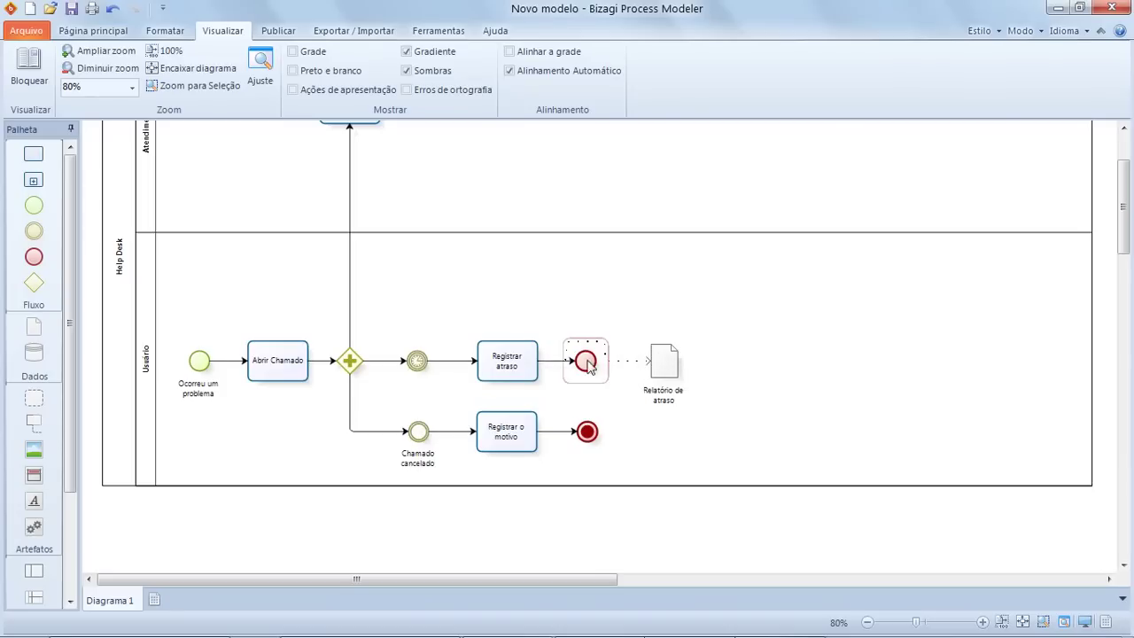
Step: Move the "Registrar o chamado" task slightly down within the Atendimento lane, keeping it above the parallel gateway
{"action": "scroll", "coordinate": [395, 318], "scroll_direction": "up", "scroll_amount": 3}
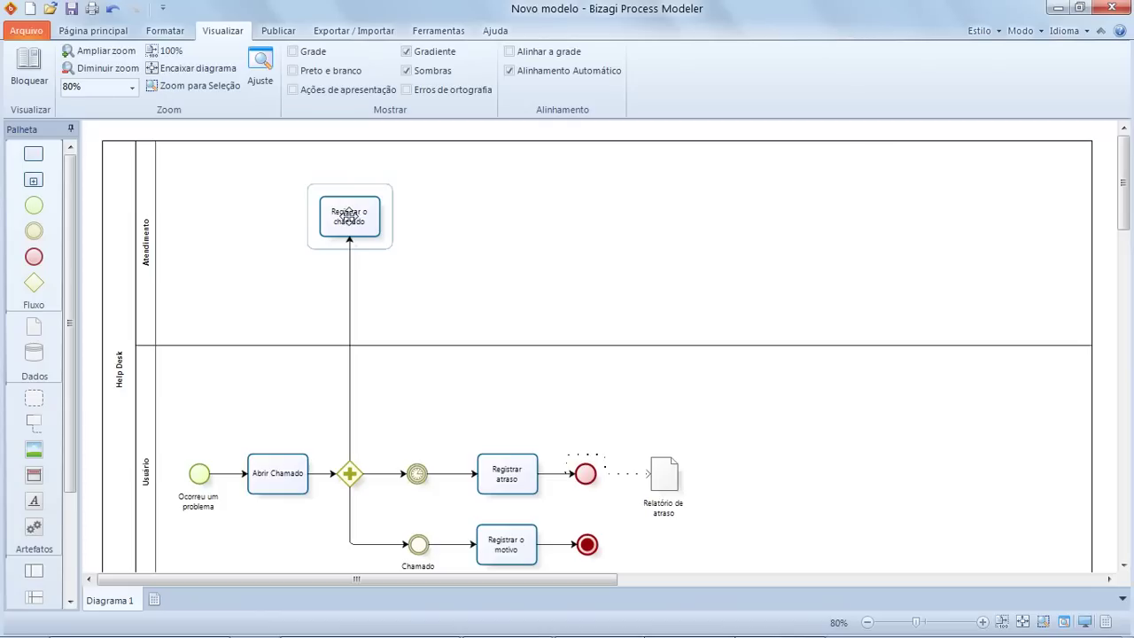
{"action": "left_click_drag", "start_coordinate": [349, 217], "coordinate": [350, 233]}
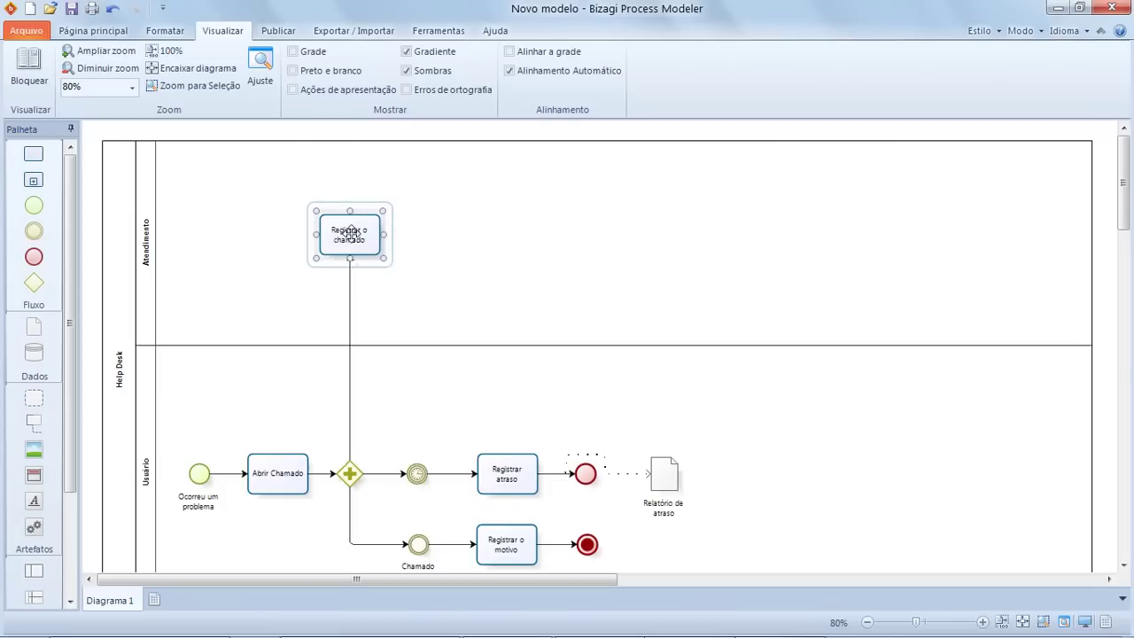
{"action": "left_click", "coordinate": [423, 245]}
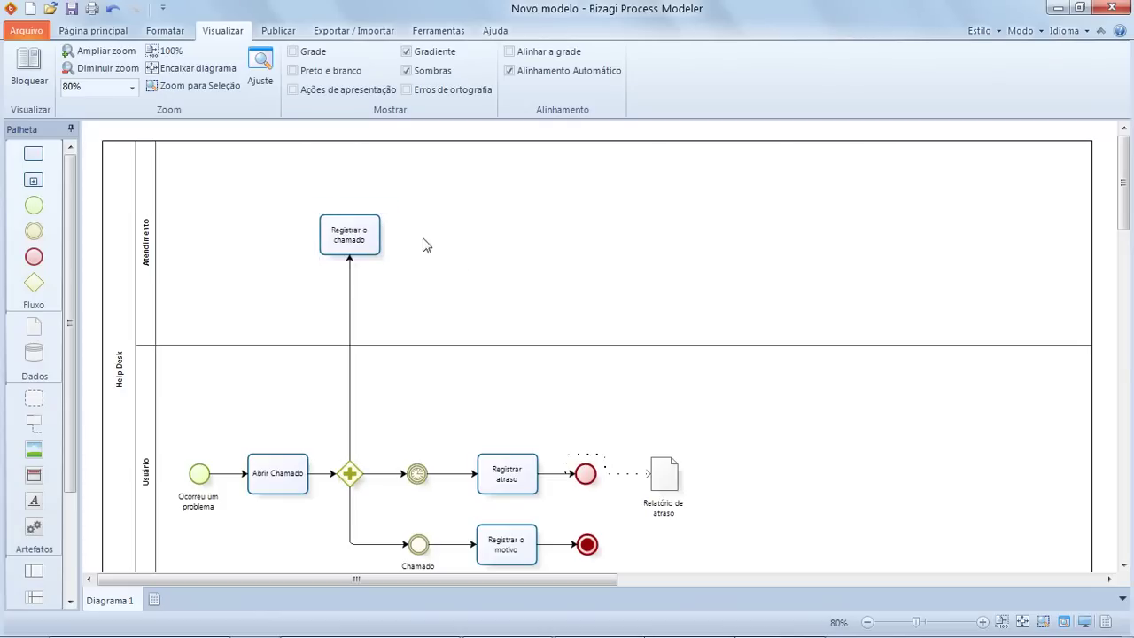
Step: Add a gateway after "Registrar o chamado" with a flow down to a new task in the Usuário lane that loops back to "Registrar o chamado"
{"action": "left_click", "coordinate": [370, 231]}
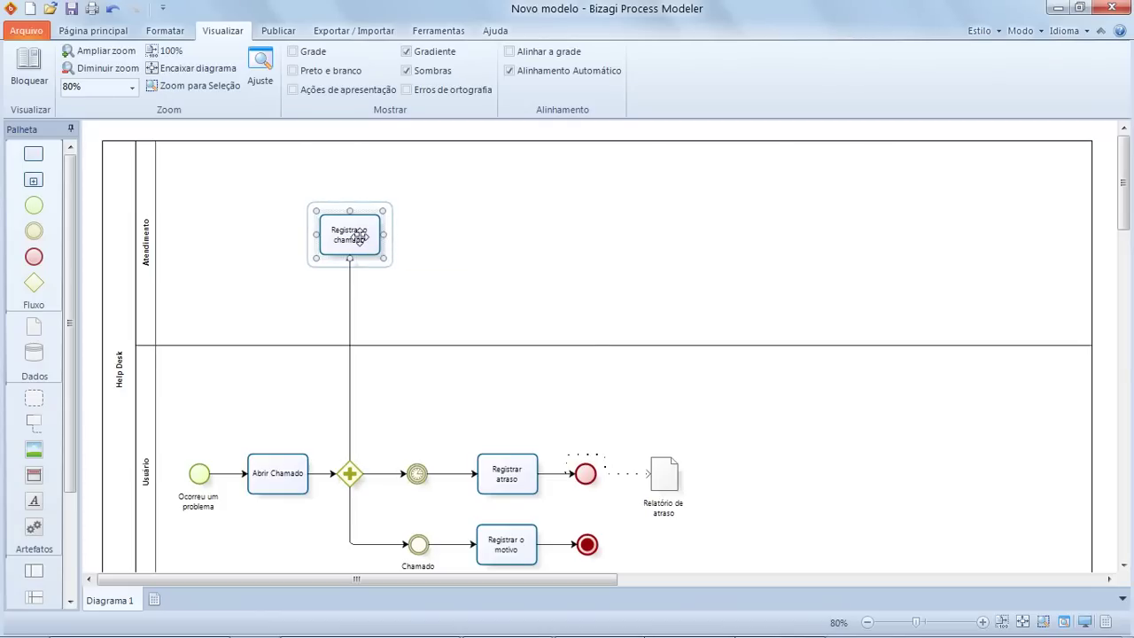
{"action": "right_click", "coordinate": [413, 245]}
{"action": "left_click", "coordinate": [393, 239]}
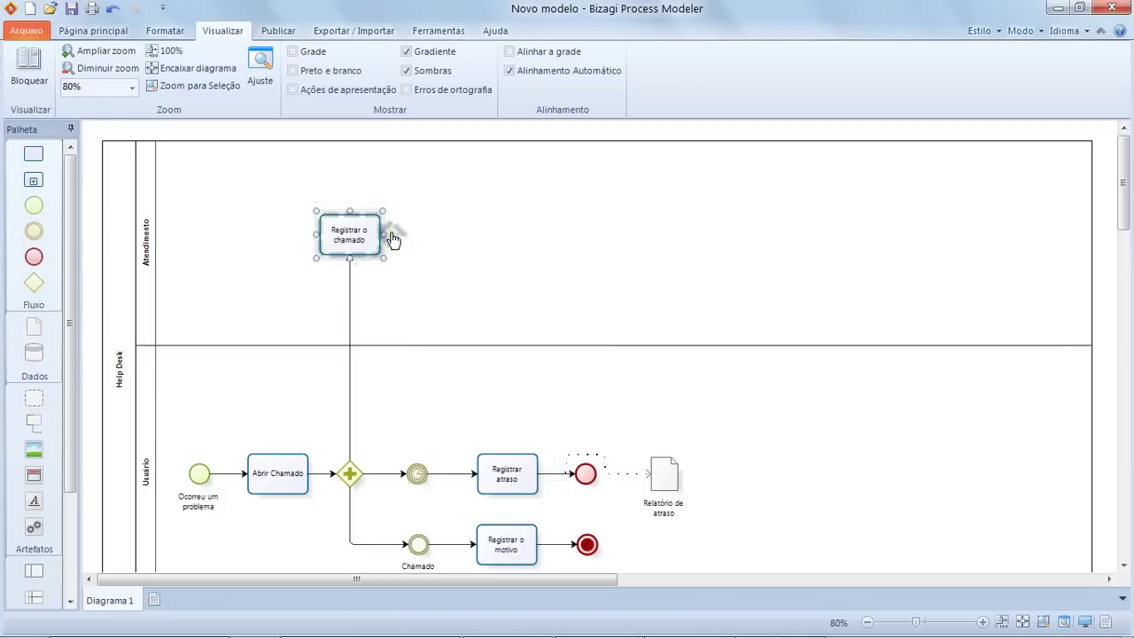
{"action": "left_click_drag", "start_coordinate": [394, 239], "coordinate": [360, 246]}
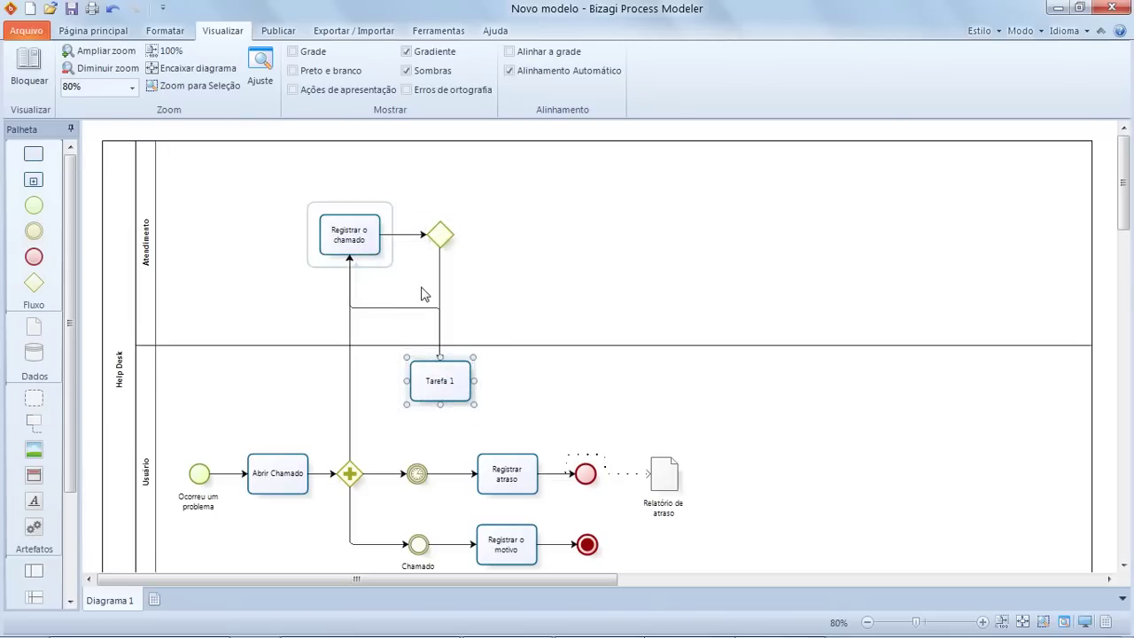
Step: Add a task named "Resolver o problema" in the Atendimento lane, connected from the gateway after "Registrar o chamado"
{"action": "left_click", "coordinate": [443, 235]}
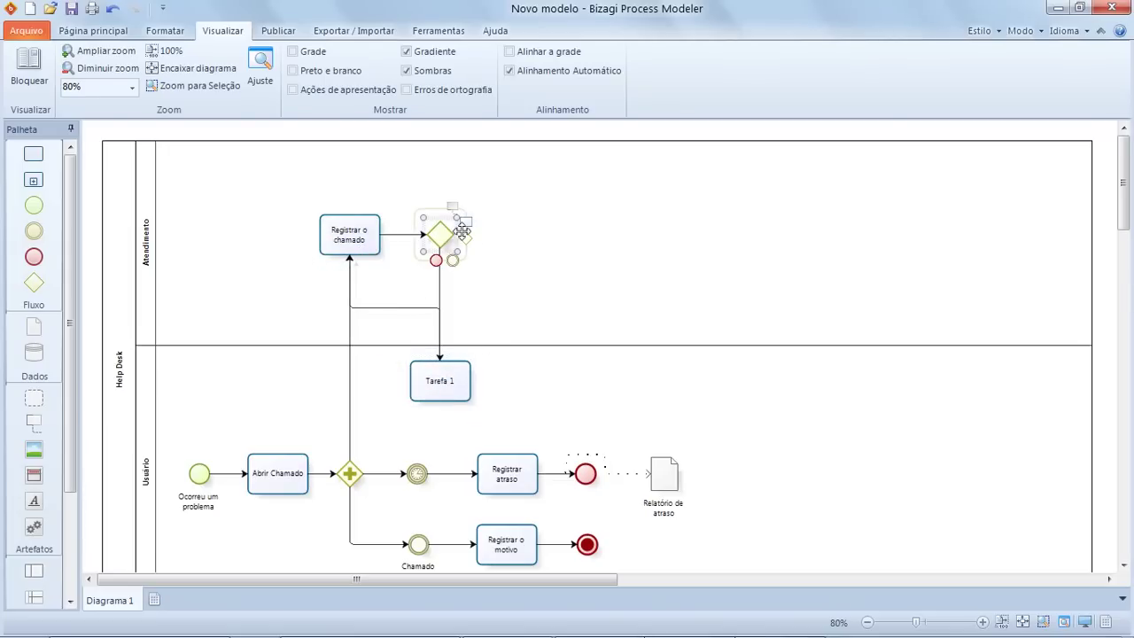
{"action": "left_click_drag", "start_coordinate": [472, 229], "coordinate": [550, 235]}
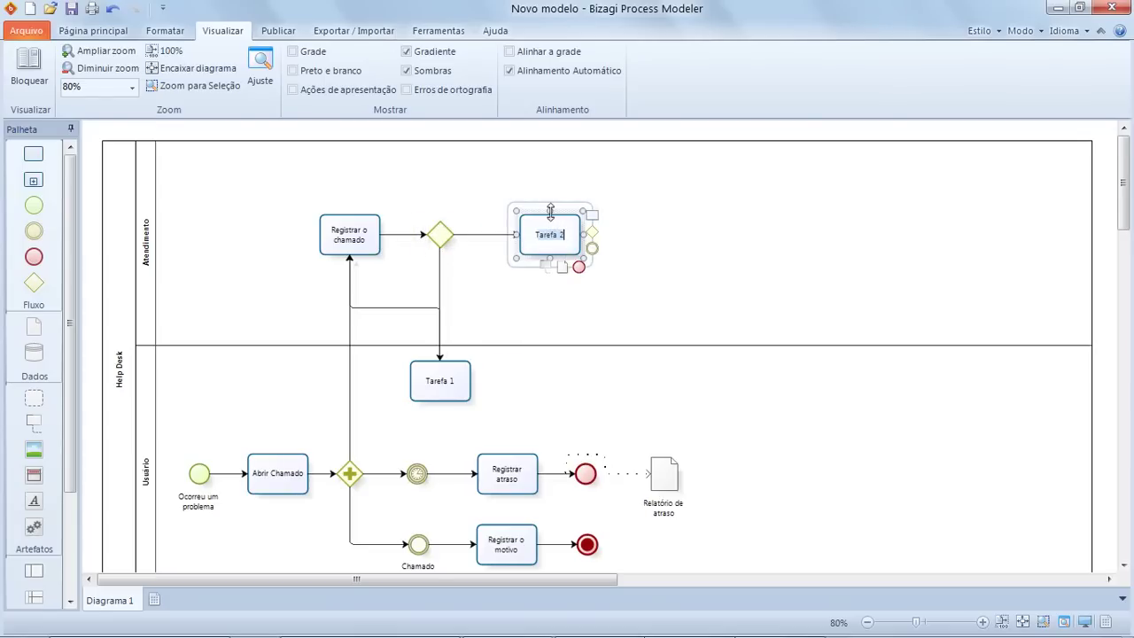
{"action": "type", "text": "Resolver o problema"}
{"action": "left_click", "coordinate": [547, 187]}
Step: Add a gateway after "Resolver o problema" with a flow to a new Usuário lane task that loops back to "Resolver o problema"
{"action": "left_click", "coordinate": [553, 230]}
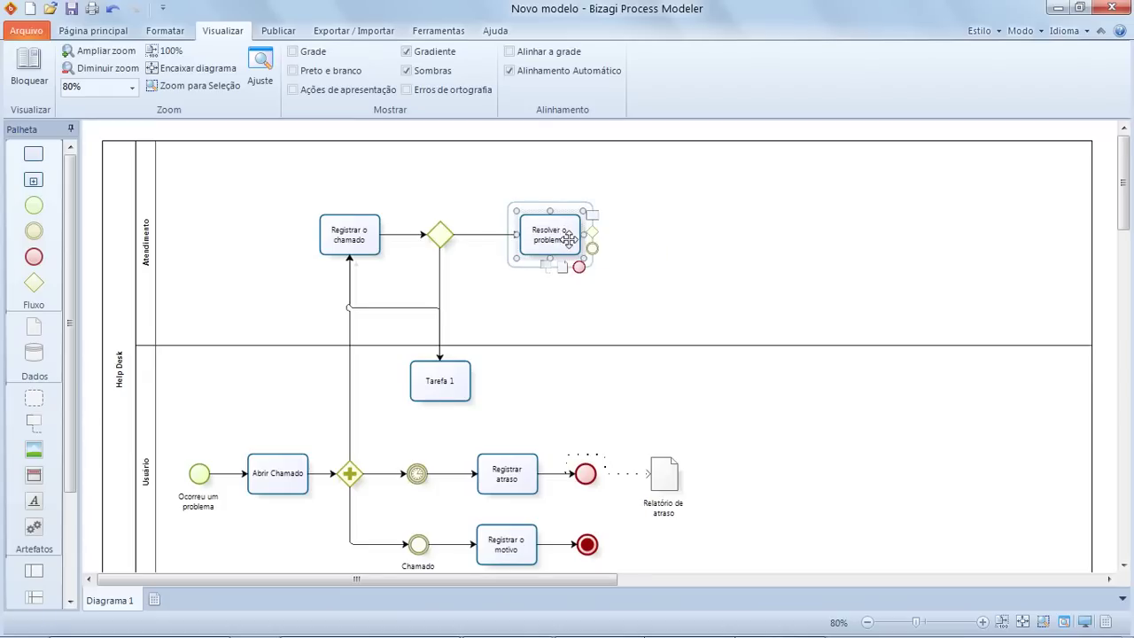
{"action": "left_click_drag", "start_coordinate": [591, 243], "coordinate": [645, 237]}
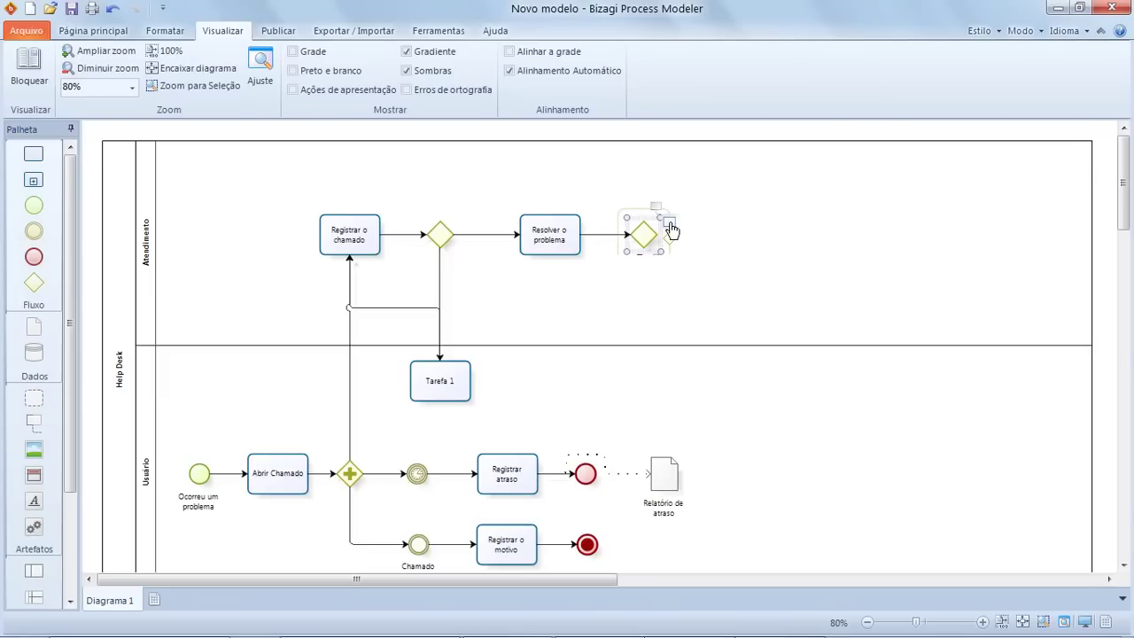
{"action": "left_click_drag", "start_coordinate": [670, 227], "coordinate": [547, 261]}
{"action": "left_click", "coordinate": [592, 286]}
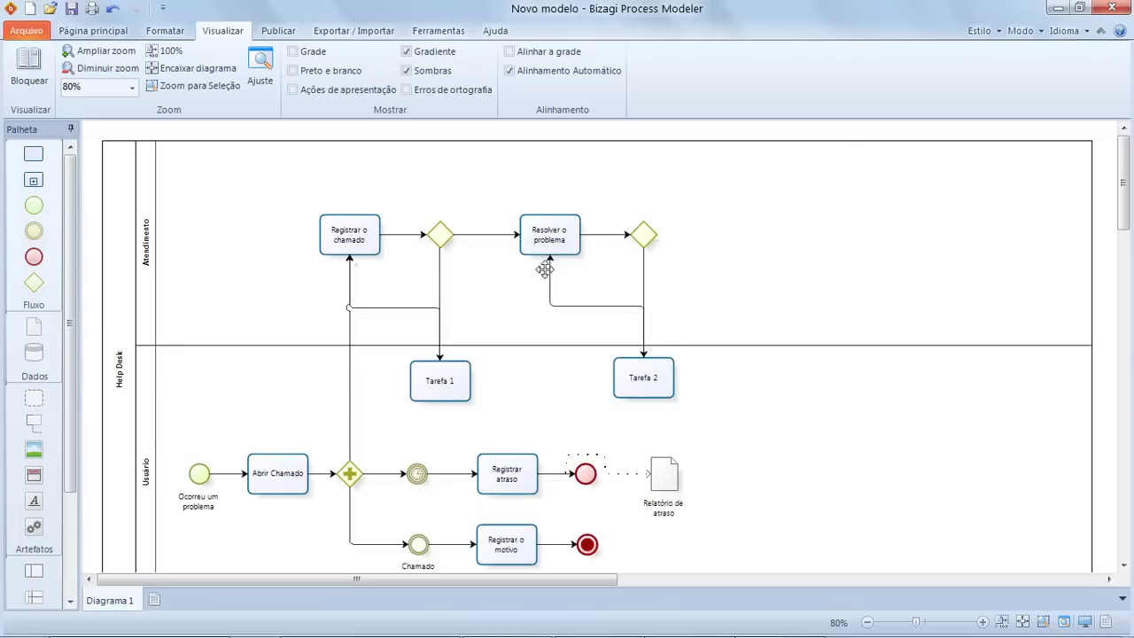
Step: Name the gateway after "Registrar o chamado" as "Necessita mais informações?"
{"action": "left_click", "coordinate": [444, 233]}
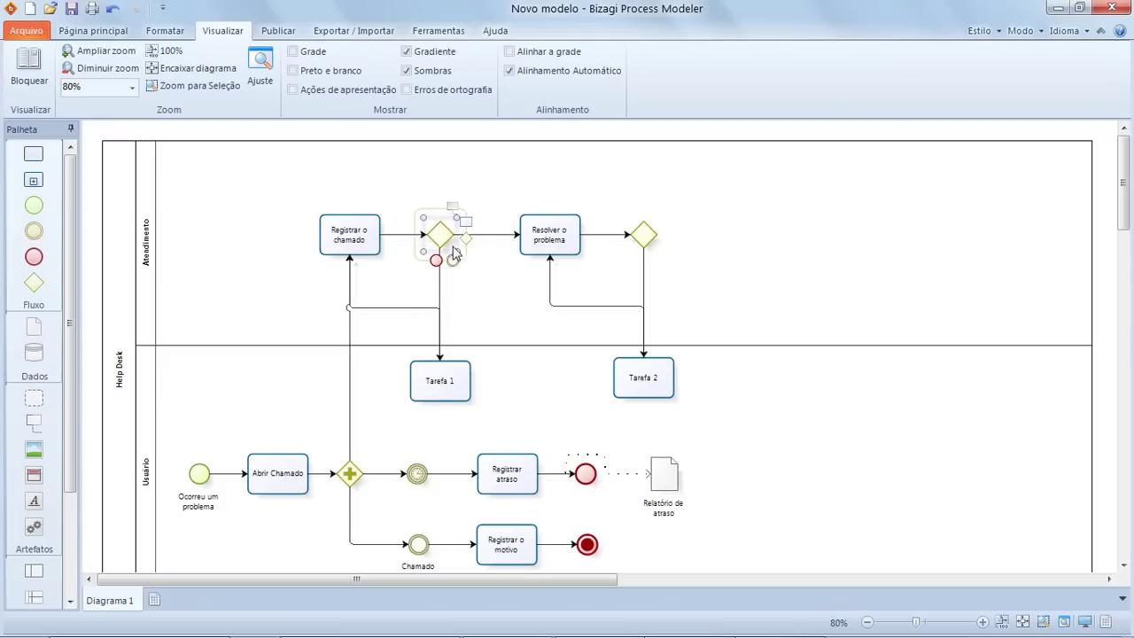
{"action": "left_click", "coordinate": [444, 237]}
{"action": "left_click", "coordinate": [444, 238]}
{"action": "type", "text": "Necessita mais informações?"}
{"action": "left_click", "coordinate": [454, 295]}
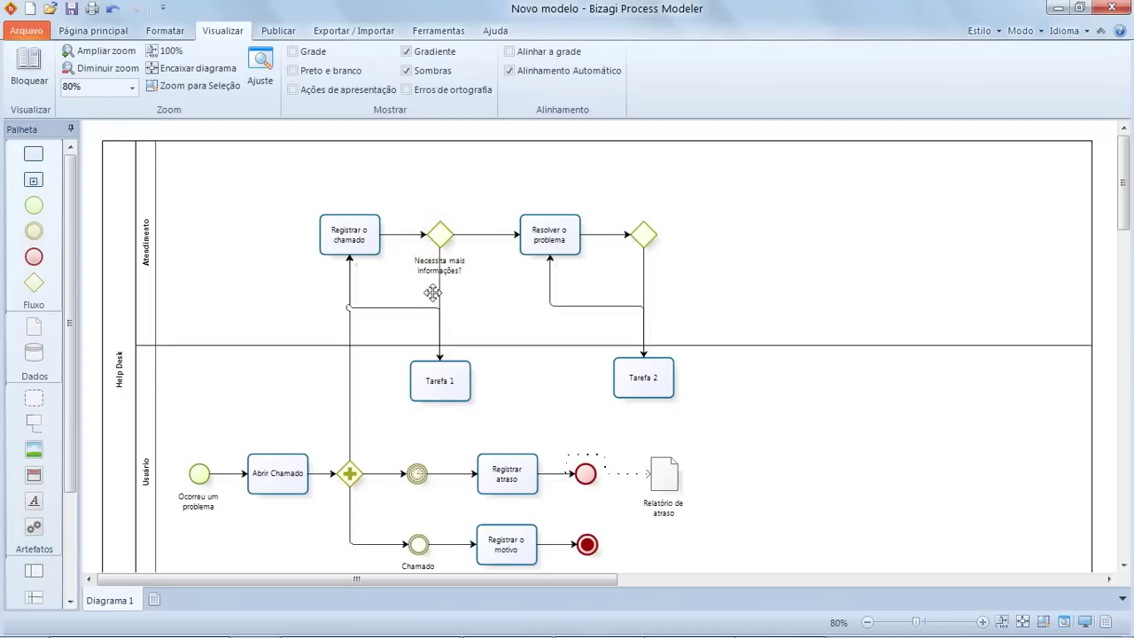
Step: Reroute the return flow from the side of Tarefa 1 to the underside of "Registrar o chamado", beside the existing incoming flow
{"action": "left_click", "coordinate": [416, 307]}
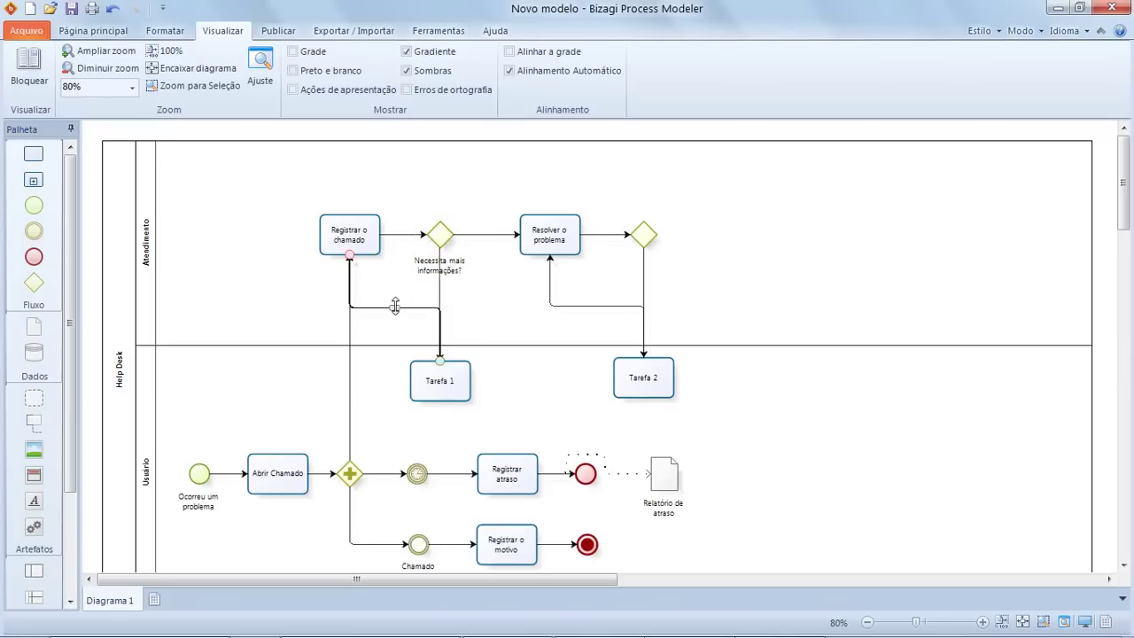
{"action": "left_click_drag", "start_coordinate": [395, 305], "coordinate": [409, 381]}
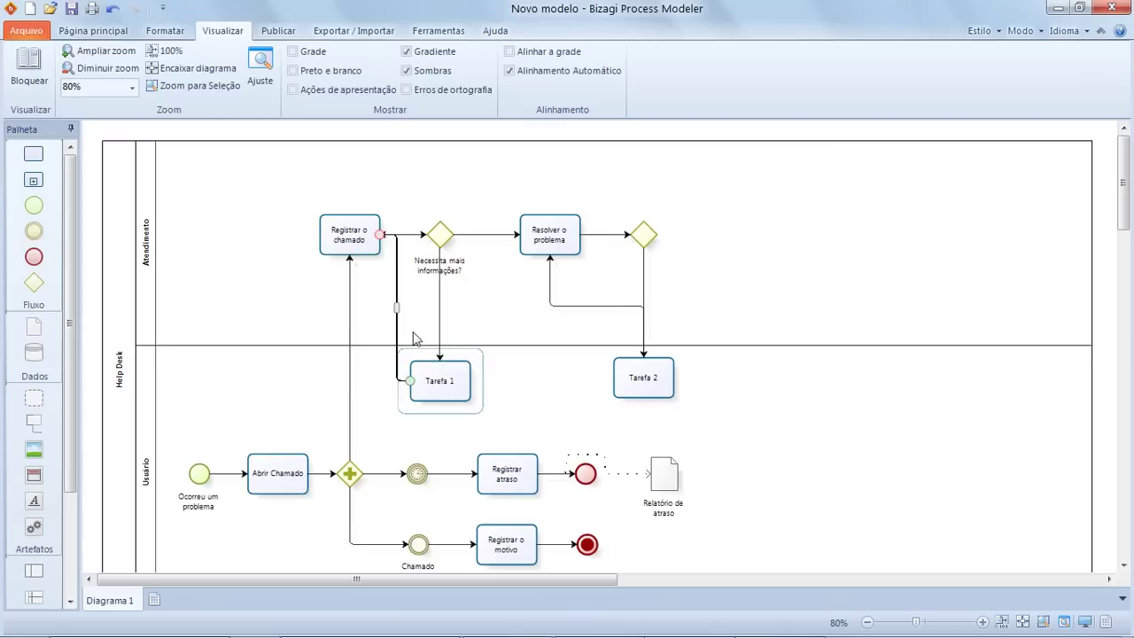
{"action": "left_click_drag", "start_coordinate": [380, 235], "coordinate": [360, 257]}
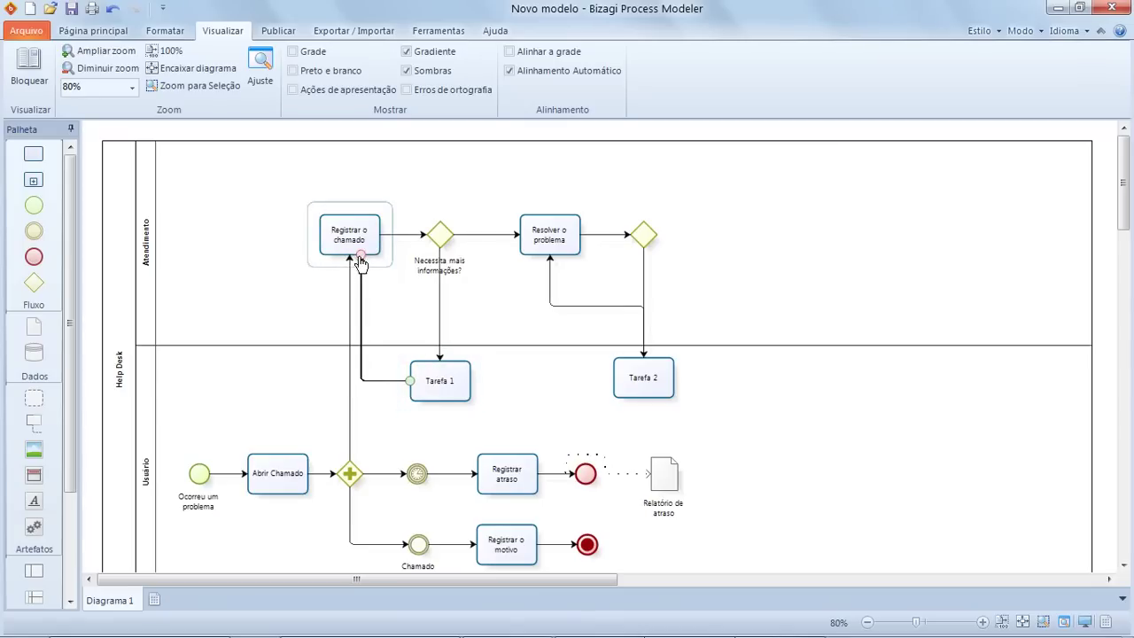
Step: Label the "Necessita mais informações?" flow to Tarefa 1 as "sim" and make its flow to "Resolver o problema" the default
{"action": "left_click", "coordinate": [437, 324]}
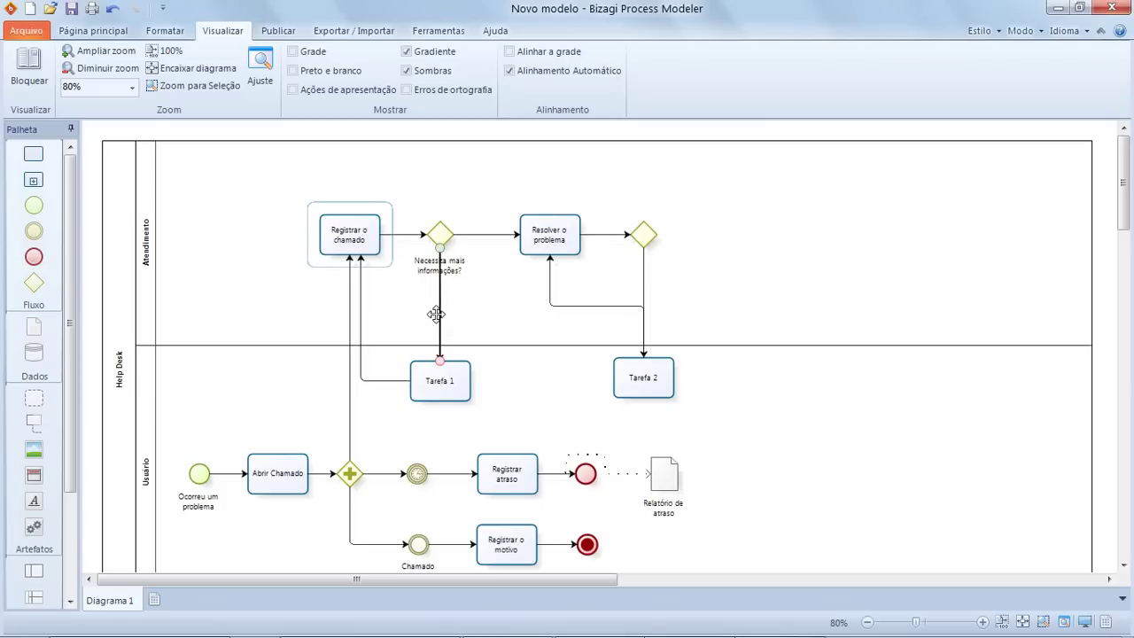
{"action": "type", "text": "sim"}
{"action": "left_click", "coordinate": [475, 235]}
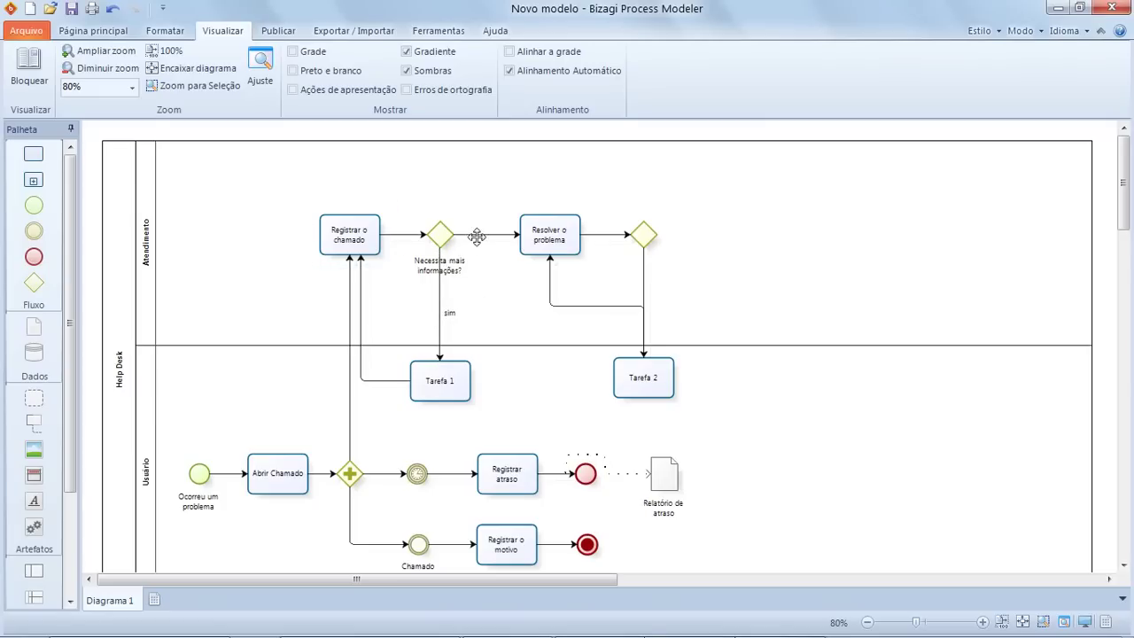
{"action": "right_click", "coordinate": [476, 235]}
{"action": "left_click", "coordinate": [522, 349]}
Step: Name the gateway after "Resolver o problema" as "Necessita iteração?"
{"action": "left_click", "coordinate": [644, 232]}
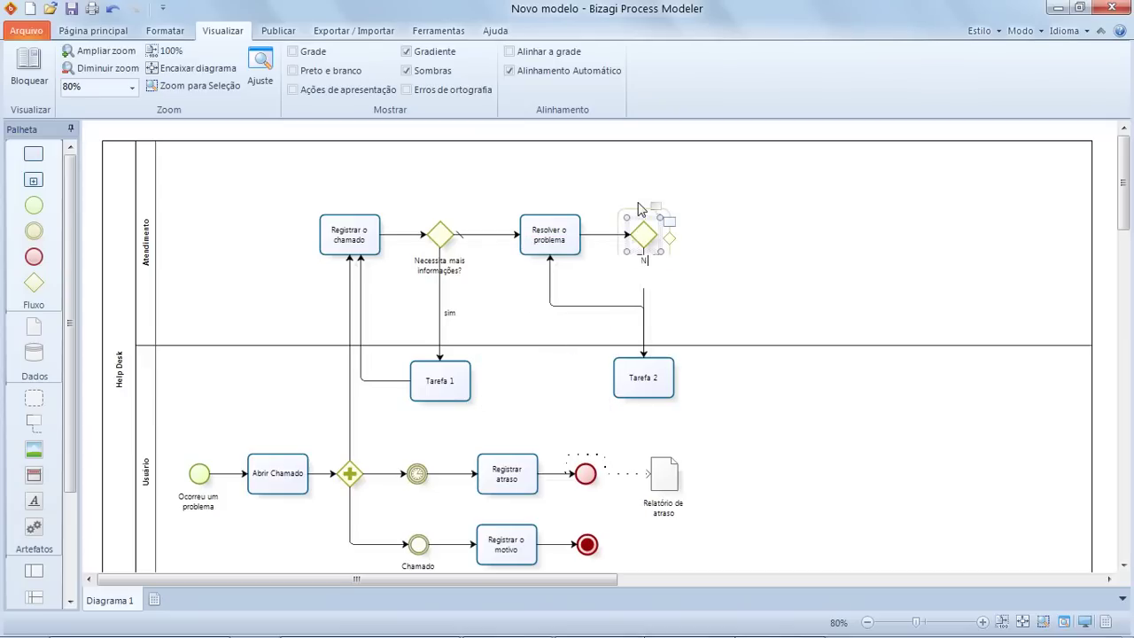
{"action": "type", "text": "Necessita interação?"}
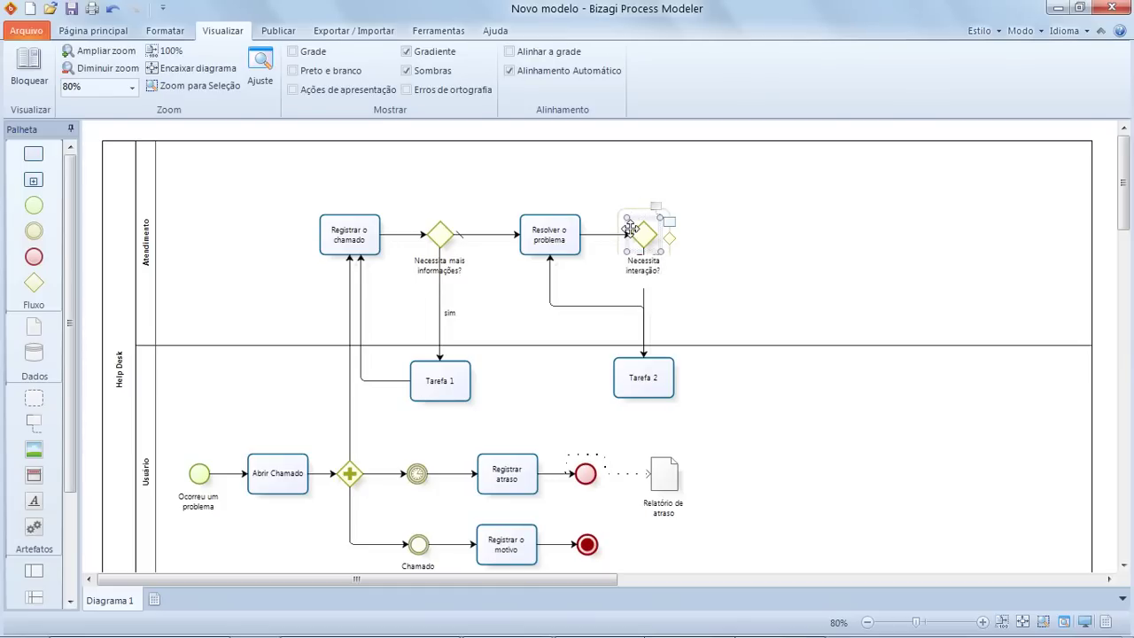
{"action": "key", "text": "BackSpace"}
{"action": "type", "text": "i"}
{"action": "key", "text": "Delete"}
{"action": "left_click", "coordinate": [670, 308]}
Step: Reroute the return flow from the side of Tarefa 2 to "Resolver o problema" and label the gateway's flow to Tarefa 2 as "sim"
{"action": "left_click", "coordinate": [622, 305]}
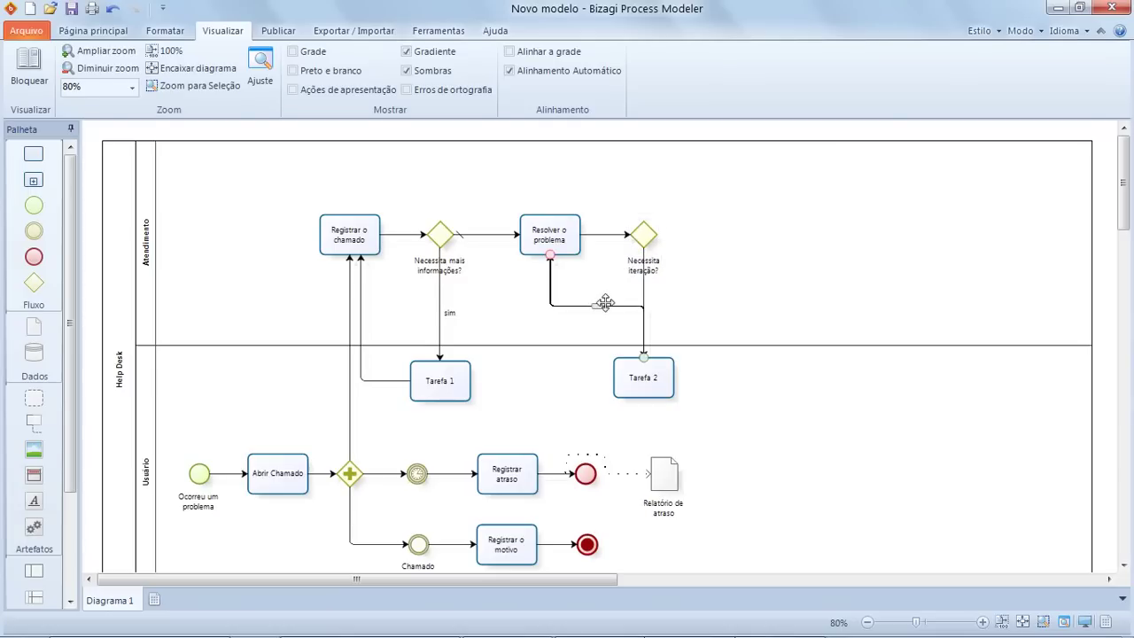
{"action": "left_click_drag", "start_coordinate": [591, 329], "coordinate": [586, 377]}
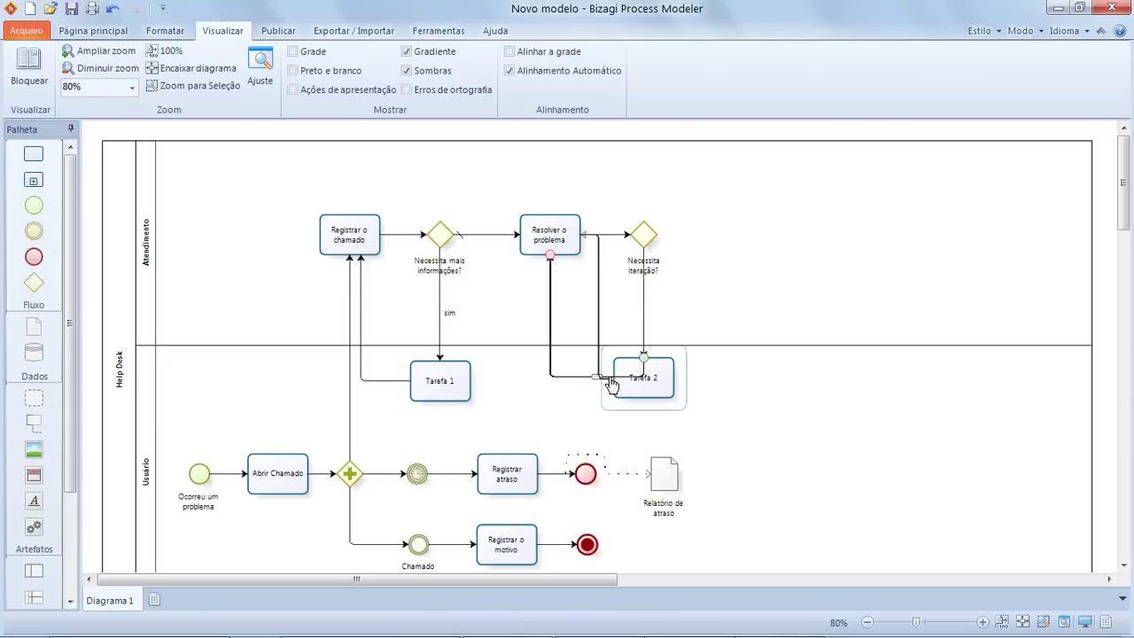
{"action": "left_click_drag", "start_coordinate": [610, 383], "coordinate": [548, 261]}
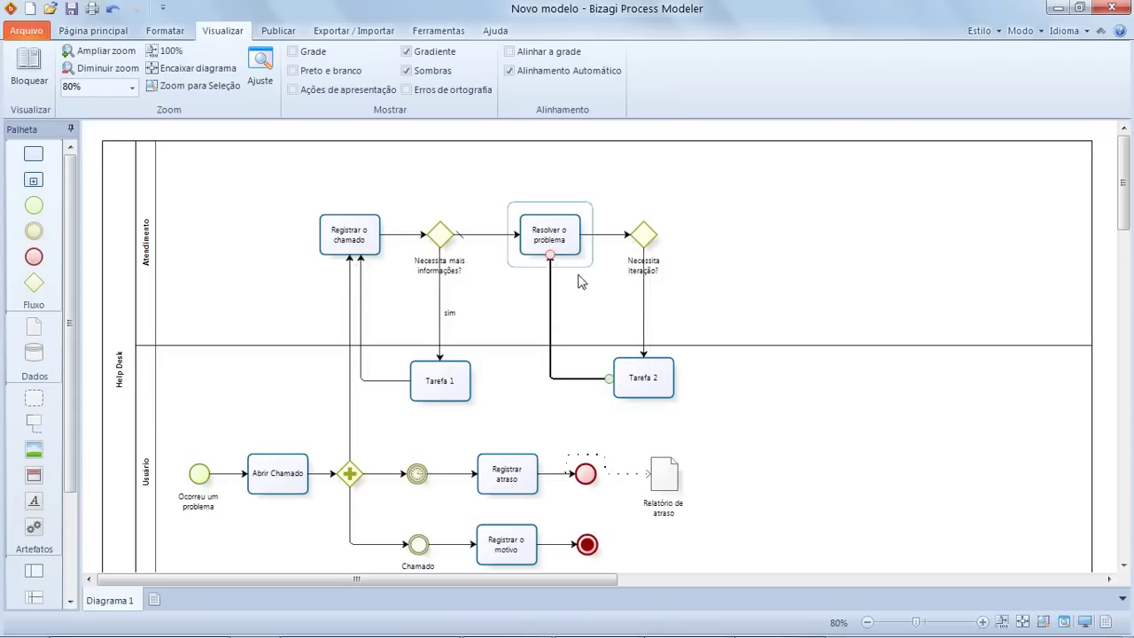
{"action": "left_click", "coordinate": [643, 285]}
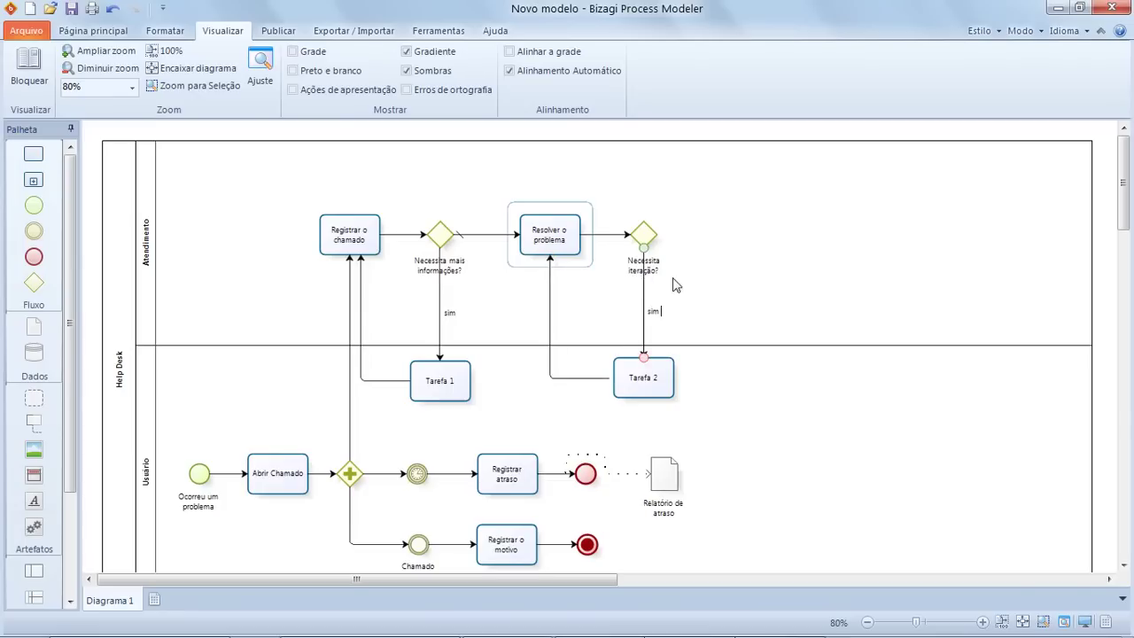
Step: Rename the Tarefa 1 task as "Fornecer detalhes"
{"action": "left_click", "coordinate": [433, 380]}
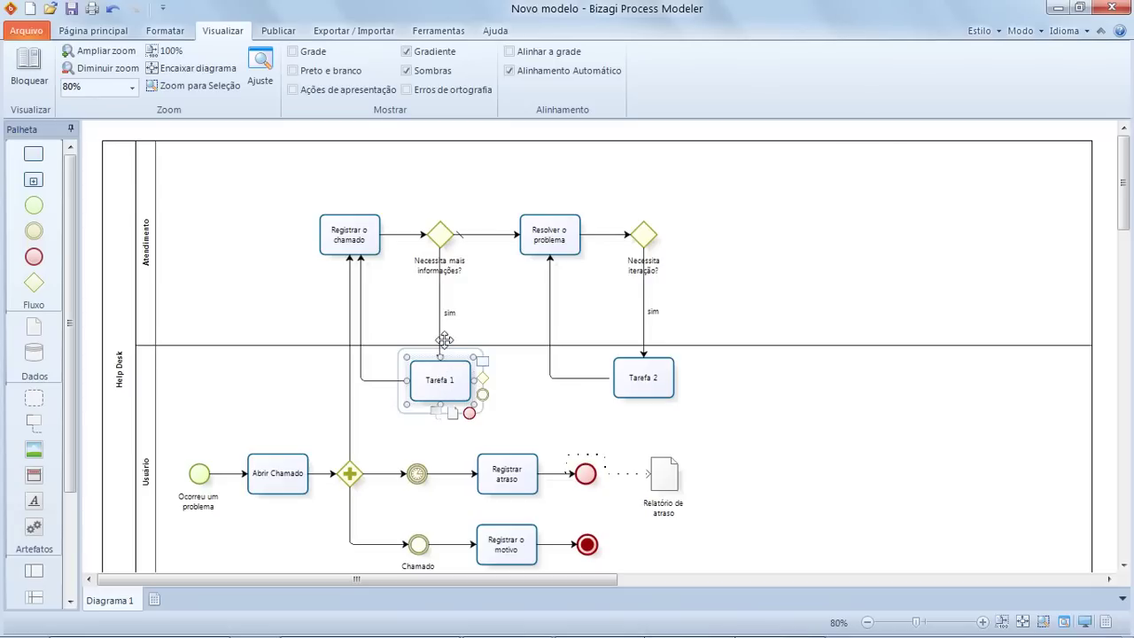
{"action": "right_click", "coordinate": [449, 389]}
{"action": "left_click", "coordinate": [461, 402]}
{"action": "type", "text": "Fornecer detalhes"}
Step: Rename the Tarefa 2 task as "Fornecer auxílio"
{"action": "left_click", "coordinate": [637, 376]}
{"action": "right_click", "coordinate": [635, 381]}
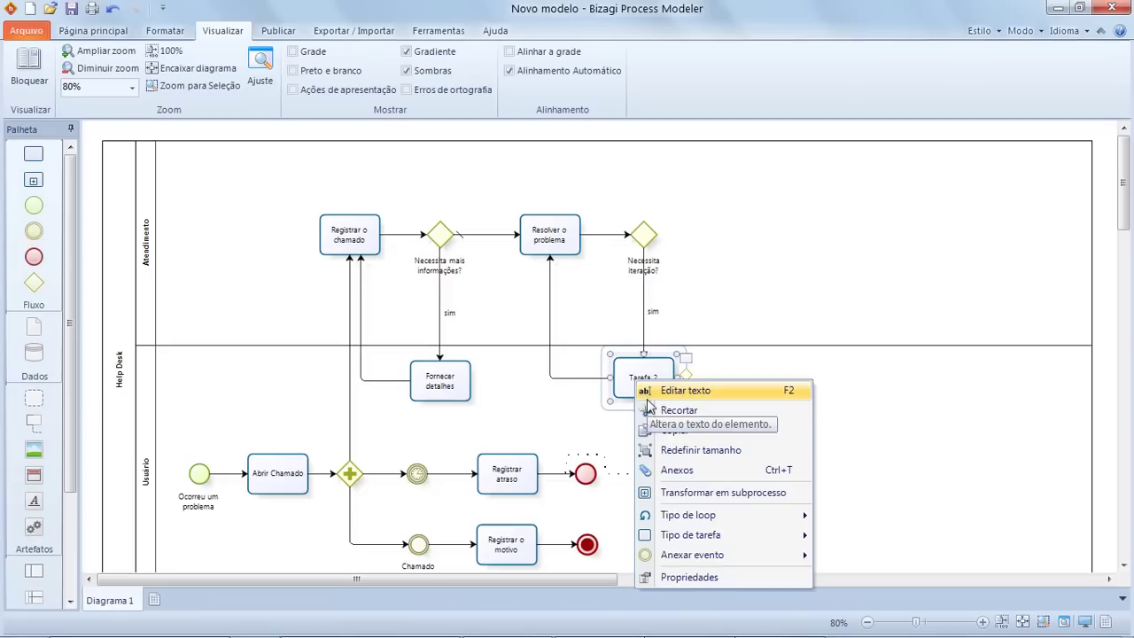
{"action": "left_click", "coordinate": [647, 395]}
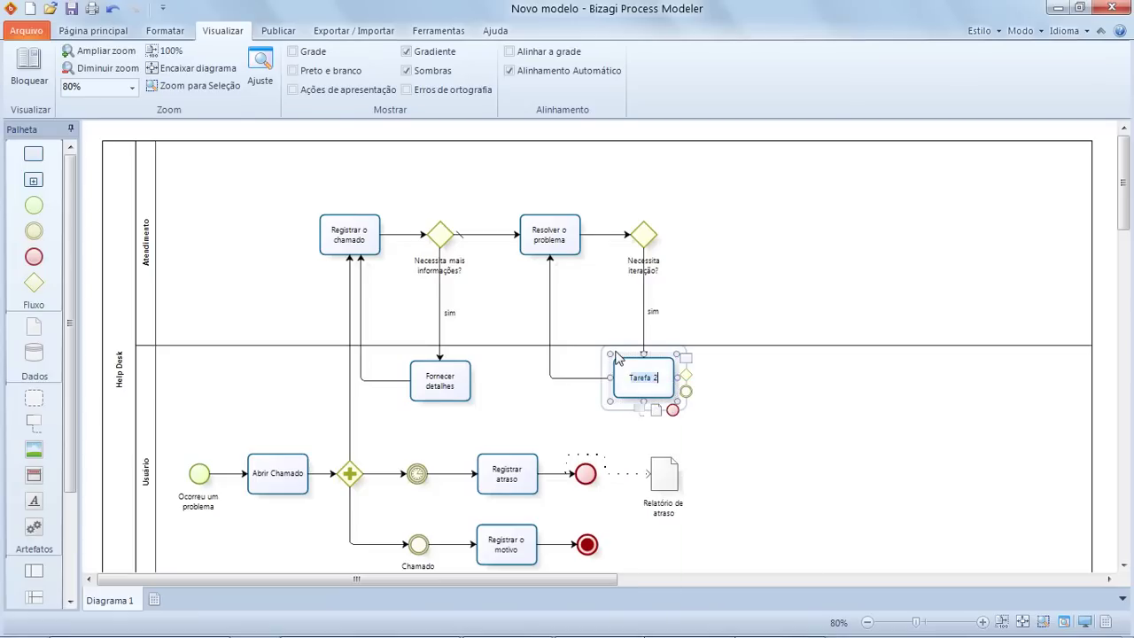
{"action": "type", "text": "Fornecer auxílio"}
{"action": "left_click", "coordinate": [714, 385]}
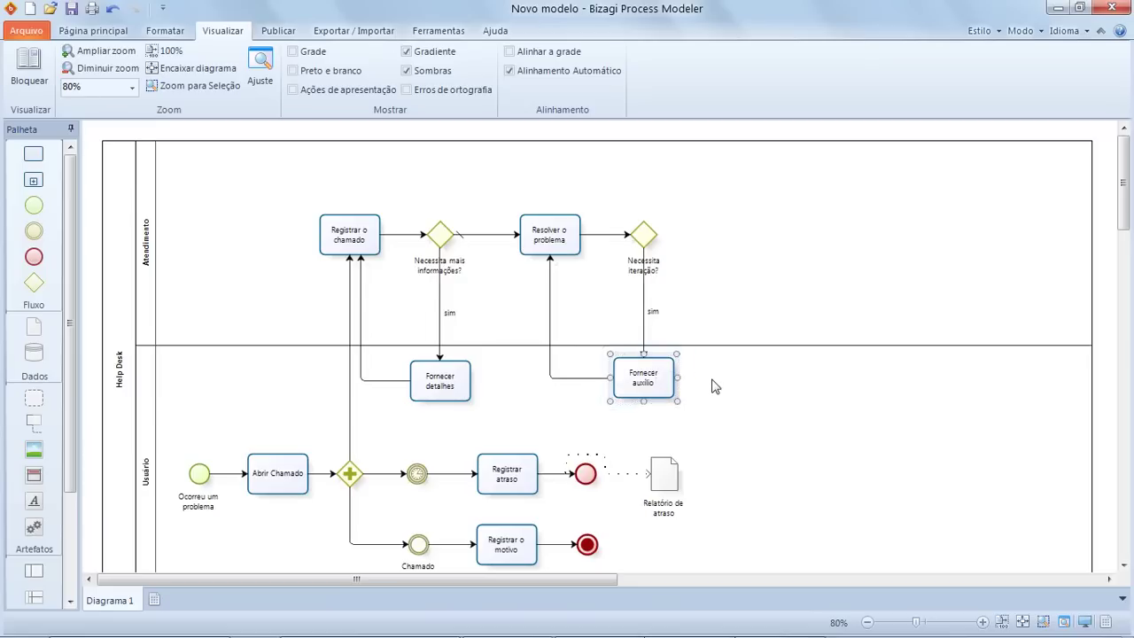
Step: Add a task named "Terminar o atendimento" after the "Necessita iteração?" gateway in the Atendimento lane
{"action": "left_click", "coordinate": [643, 235]}
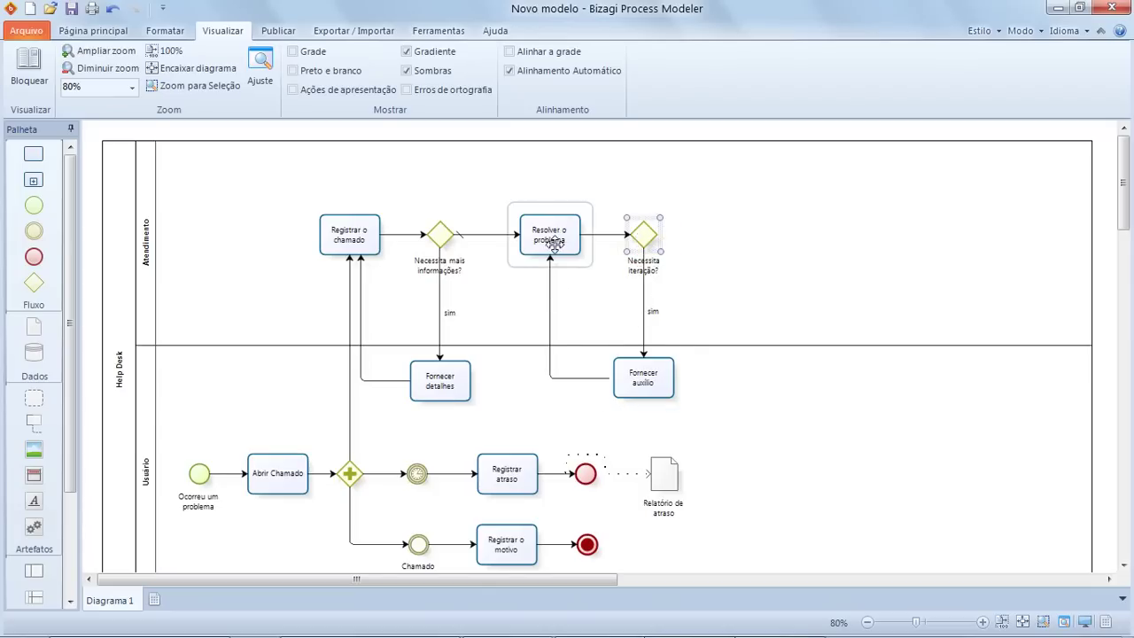
{"action": "mouse_move", "coordinate": [645, 234]}
{"action": "left_click_drag", "start_coordinate": [671, 232], "coordinate": [733, 237]}
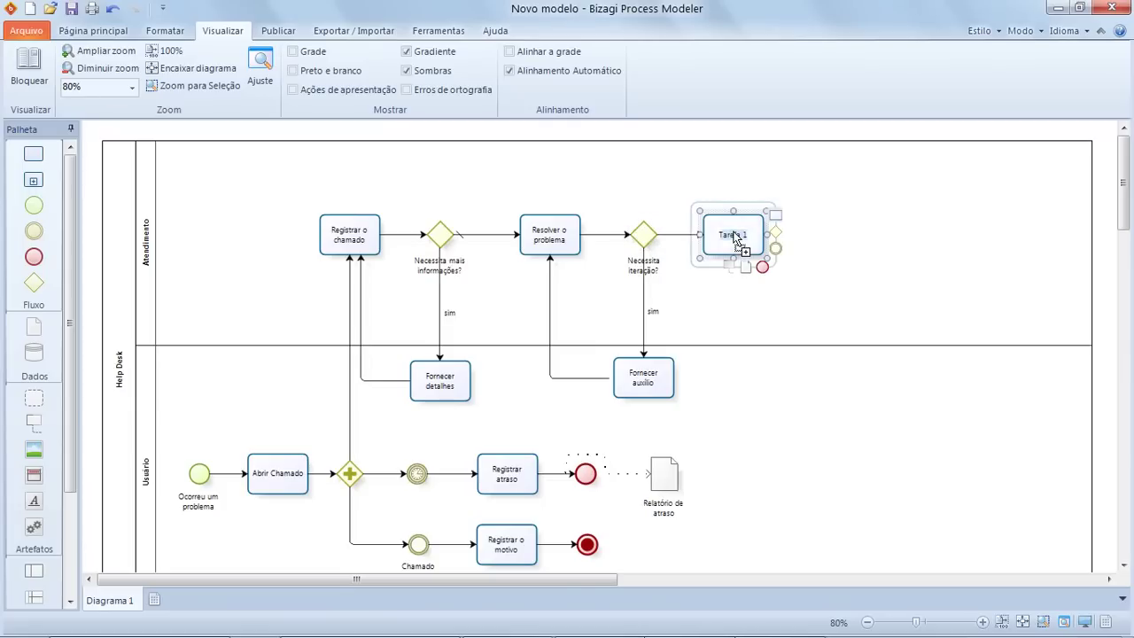
{"action": "type", "text": "Ta"}
{"action": "type", "text": "rminar o aten"}
{"action": "type", "text": "dimento"}
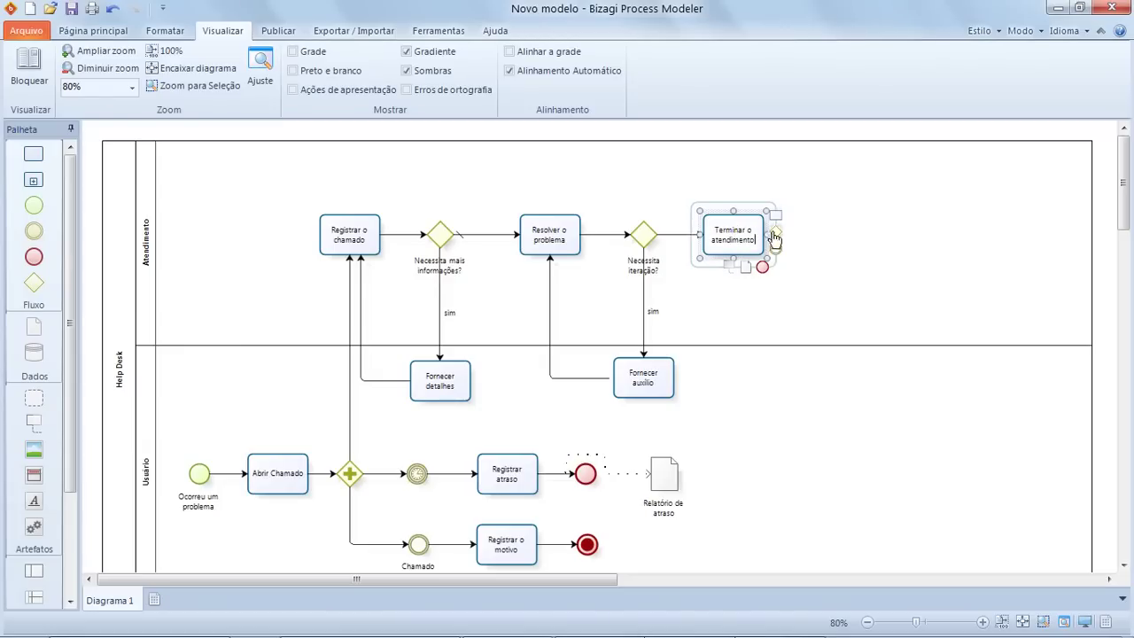
{"action": "left_click", "coordinate": [814, 245]}
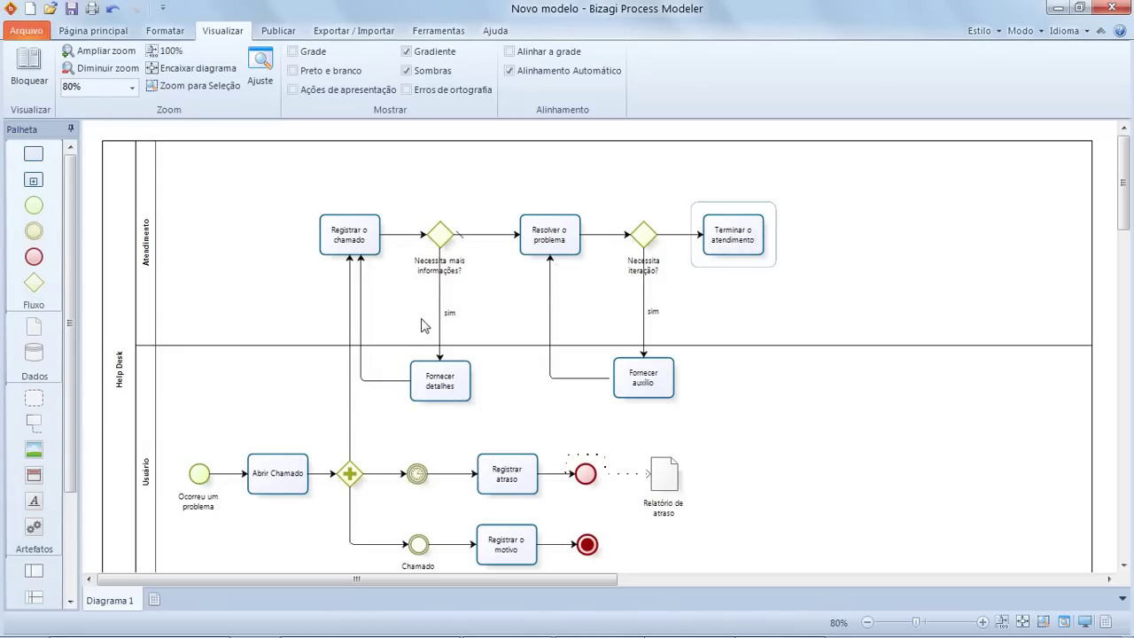
Step: Add a gateway named "Usuário satisfeito?" after the "Terminar o atendimento" task
{"action": "right_click", "coordinate": [734, 242]}
{"action": "left_click", "coordinate": [744, 234]}
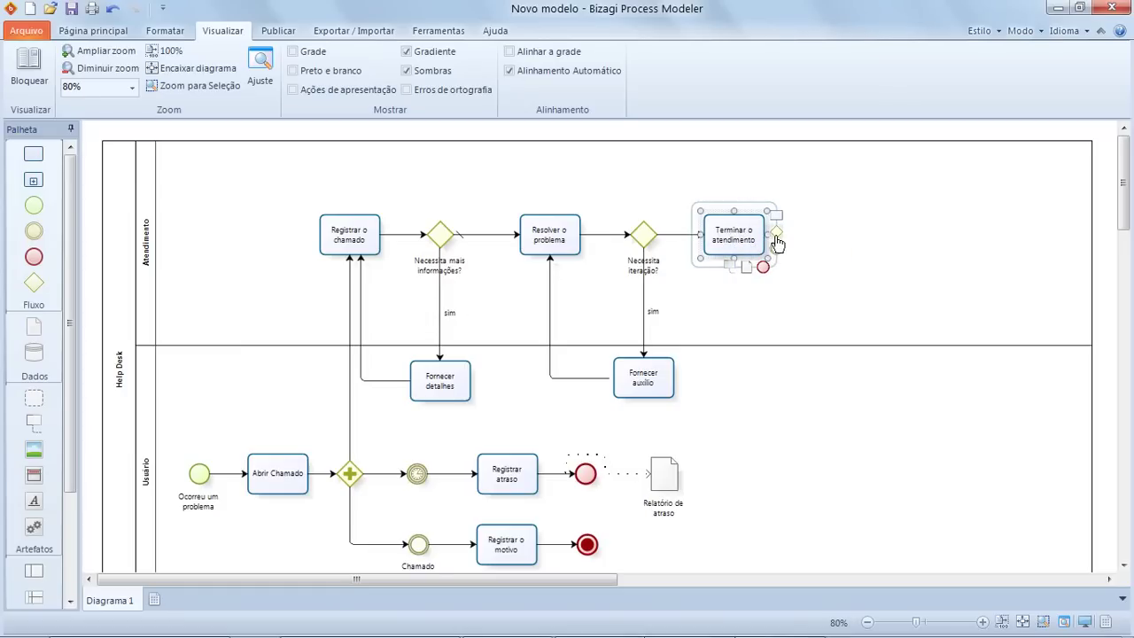
{"action": "left_click_drag", "start_coordinate": [777, 233], "coordinate": [813, 235]}
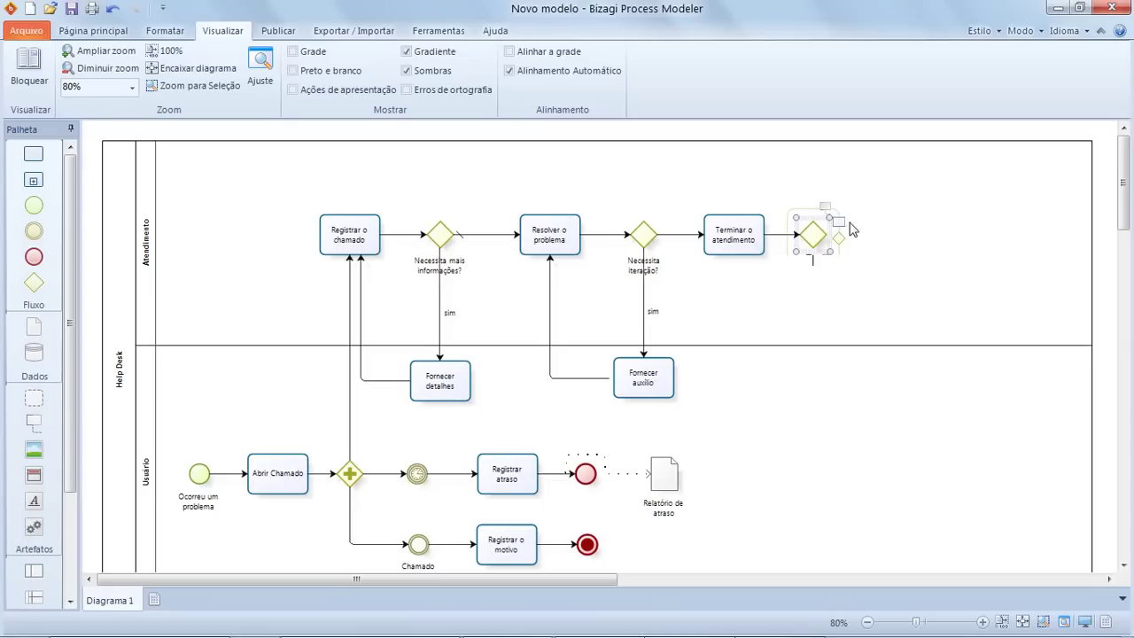
{"action": "type", "text": "Usuário satisfeito?"}
{"action": "key", "text": "Return"}
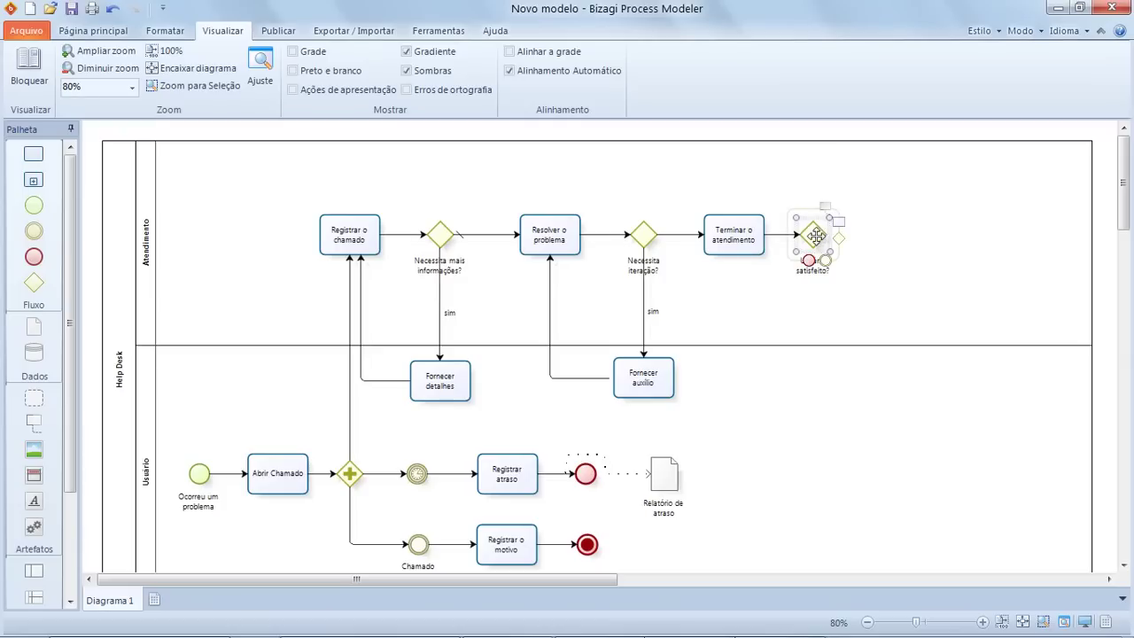
Step: Add a task named "Especificar razões" in the Usuário lane, fed by the "Usuário satisfeito?" gateway and positioned directly below it
{"action": "left_click_drag", "start_coordinate": [844, 233], "coordinate": [813, 394]}
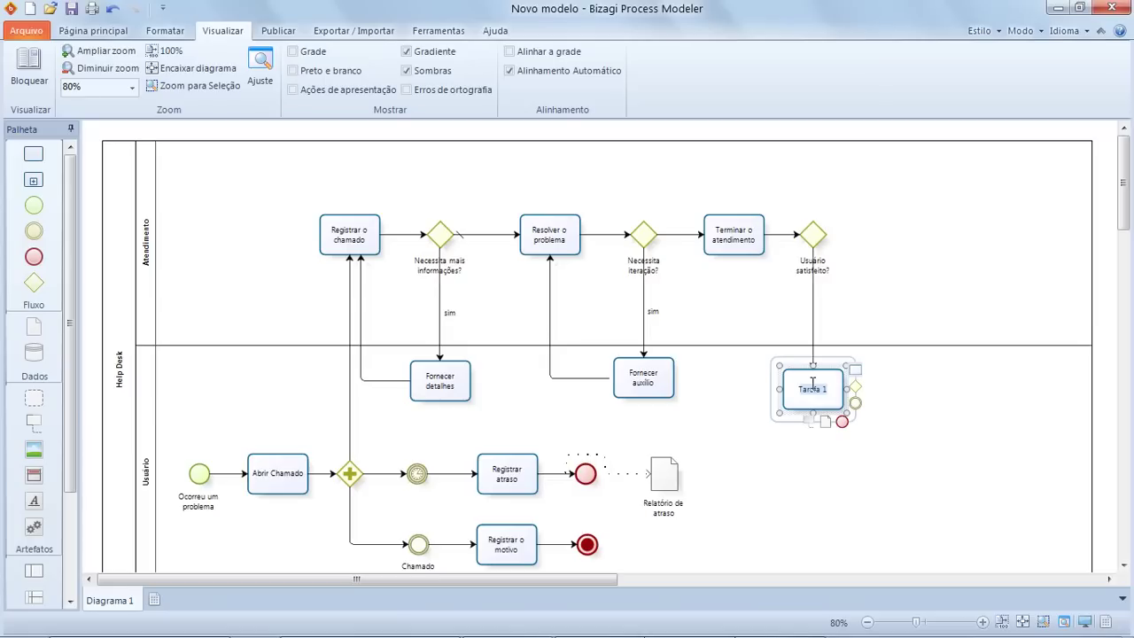
{"action": "type", "text": "Especificar razões"}
{"action": "left_click", "coordinate": [886, 392]}
{"action": "left_click", "coordinate": [805, 385]}
{"action": "left_click_drag", "start_coordinate": [805, 384], "coordinate": [813, 382]}
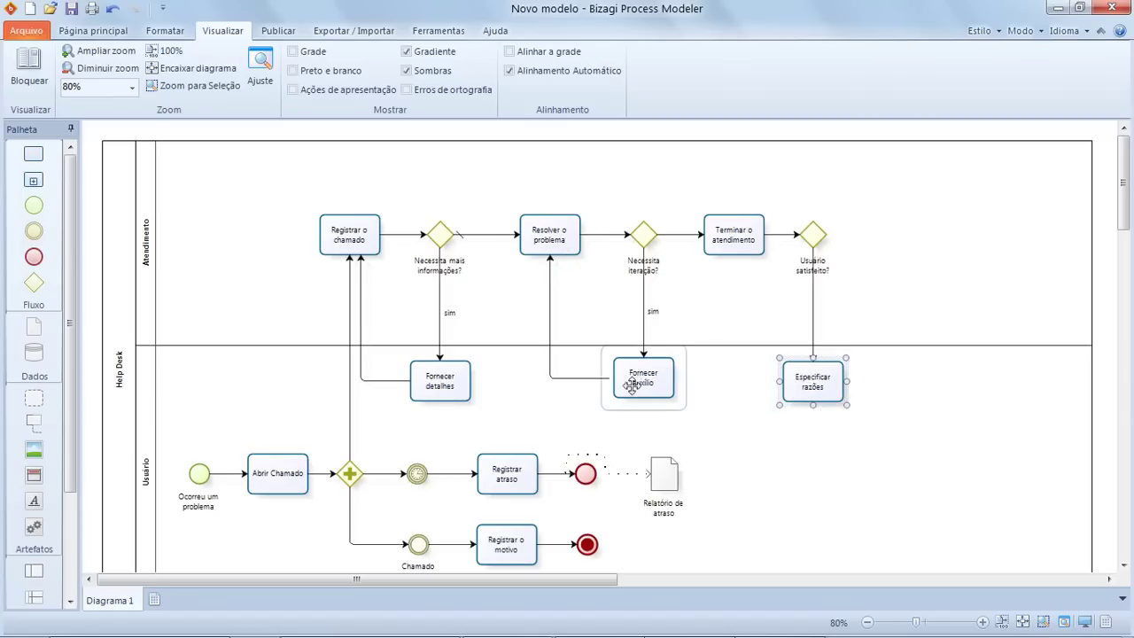
Step: Connect "Especificar razões" to "Fornecer auxílio" with a straight horizontal sequence flow between their facing sides
{"action": "left_click", "coordinate": [592, 380]}
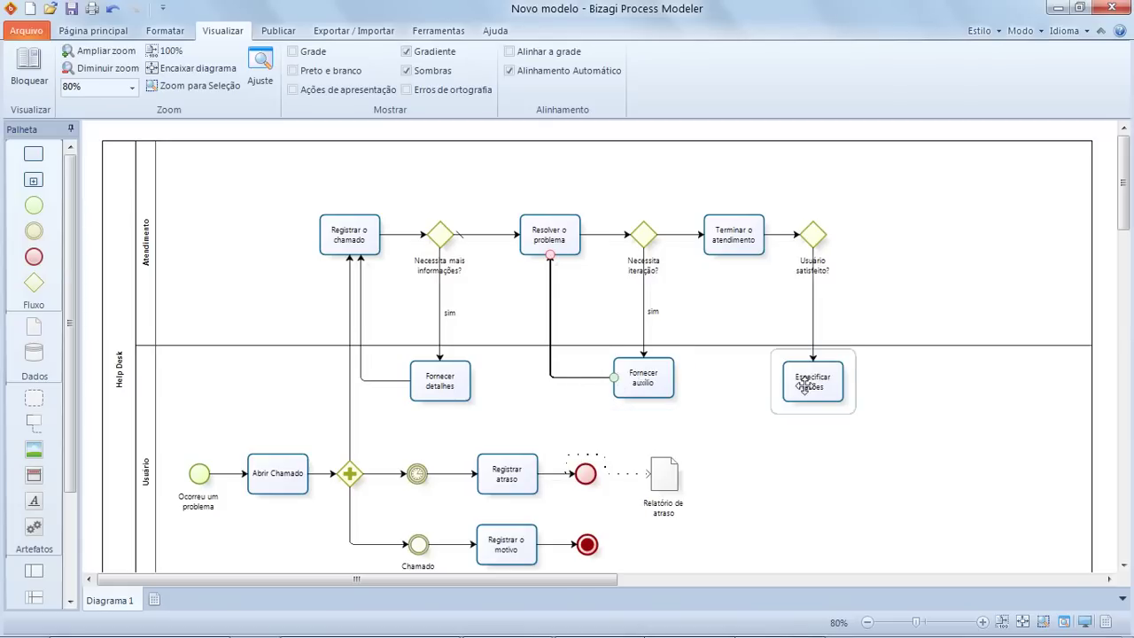
{"action": "left_click_drag", "start_coordinate": [799, 388], "coordinate": [665, 374]}
{"action": "left_click", "coordinate": [727, 347]}
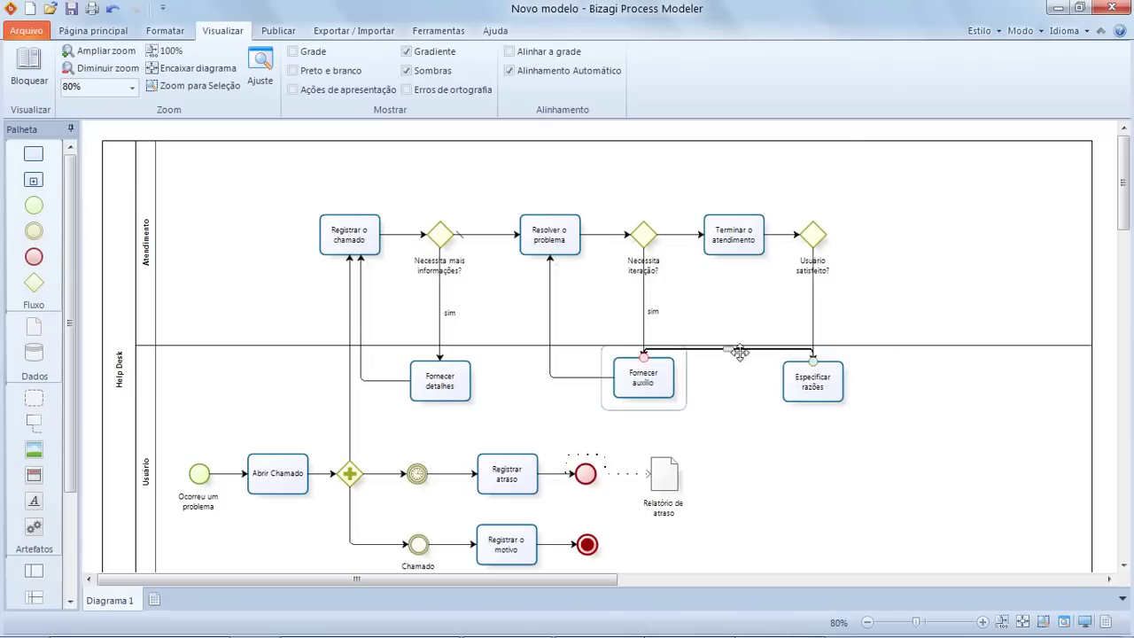
{"action": "mouse_move", "coordinate": [811, 363]}
{"action": "left_mouse_down"}
{"action": "mouse_move", "coordinate": [775, 391]}
{"action": "mouse_move", "coordinate": [810, 366]}
{"action": "left_mouse_up"}
{"action": "left_click", "coordinate": [707, 400]}
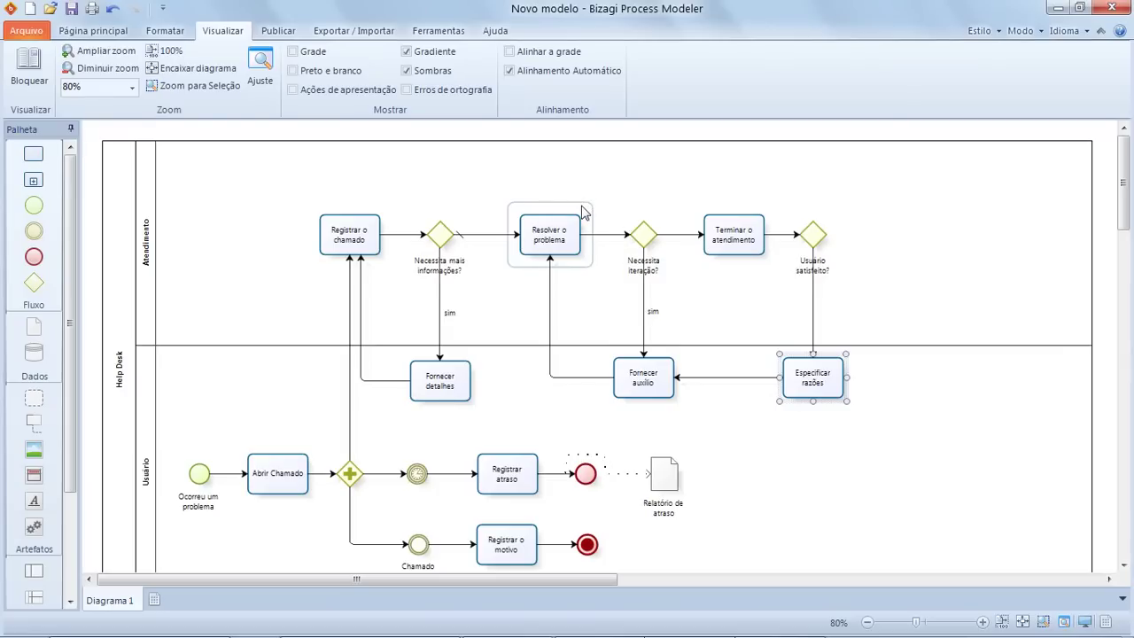
Step: Add a task named "Registrar o fim" after the "Usuário satisfeito?" gateway in the Atendimento lane
{"action": "left_click_drag", "start_coordinate": [808, 232], "coordinate": [910, 232]}
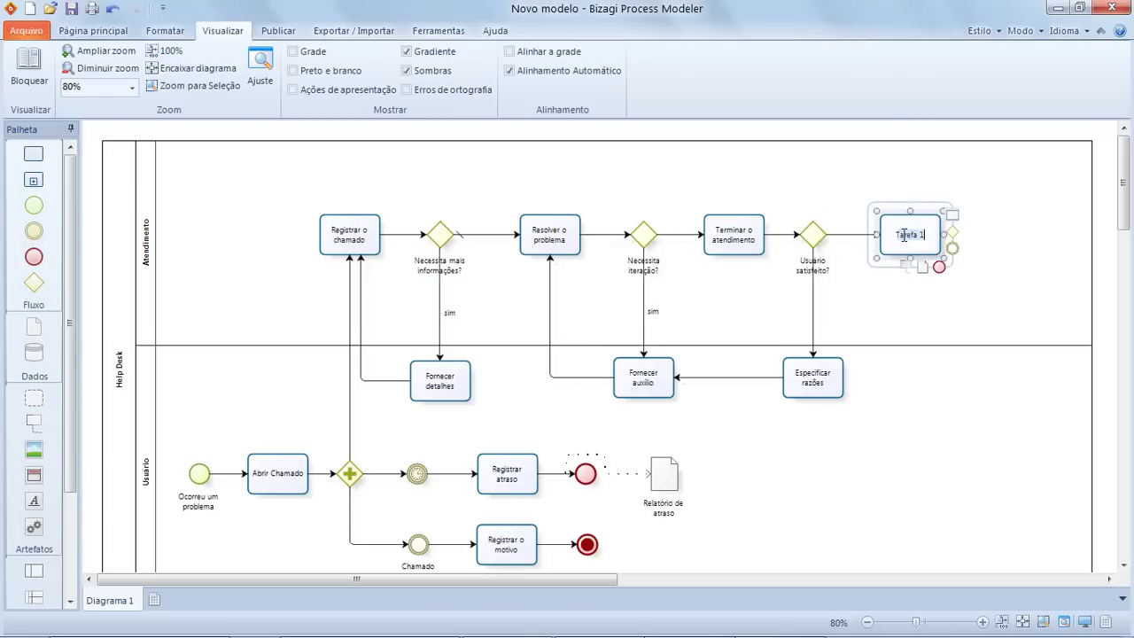
{"action": "type", "text": "Registrar o fim"}
{"action": "key", "text": "Return"}
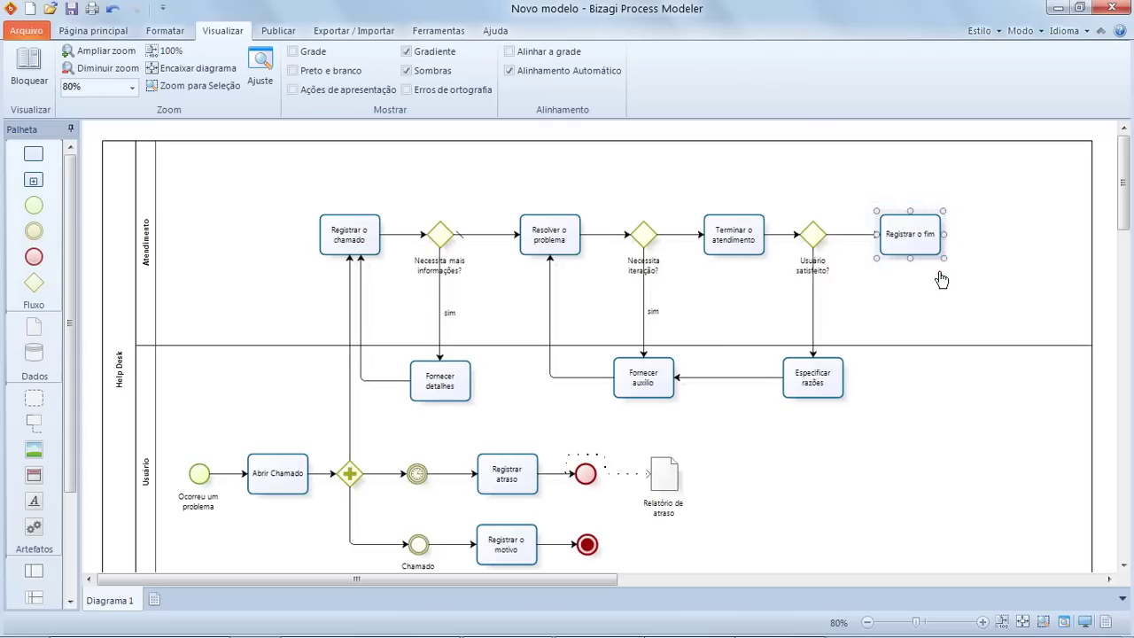
Step: Add an end event after "Registrar o fim" and set its type to Término
{"action": "left_click_drag", "start_coordinate": [941, 275], "coordinate": [990, 234]}
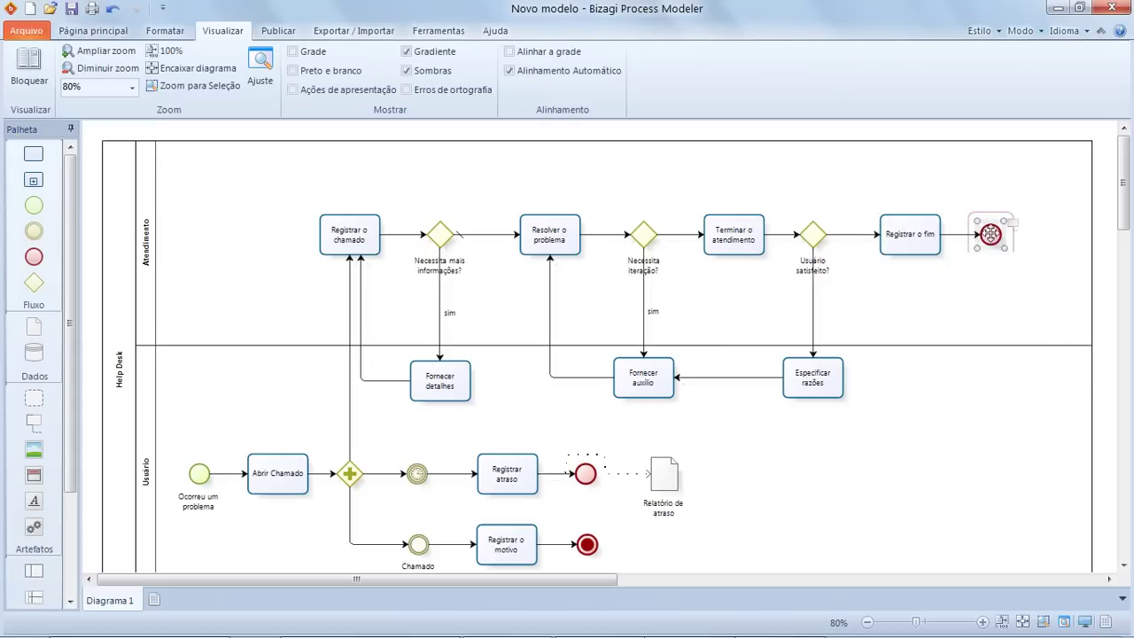
{"action": "right_click", "coordinate": [990, 234]}
{"action": "mouse_move", "coordinate": [1026, 353]}
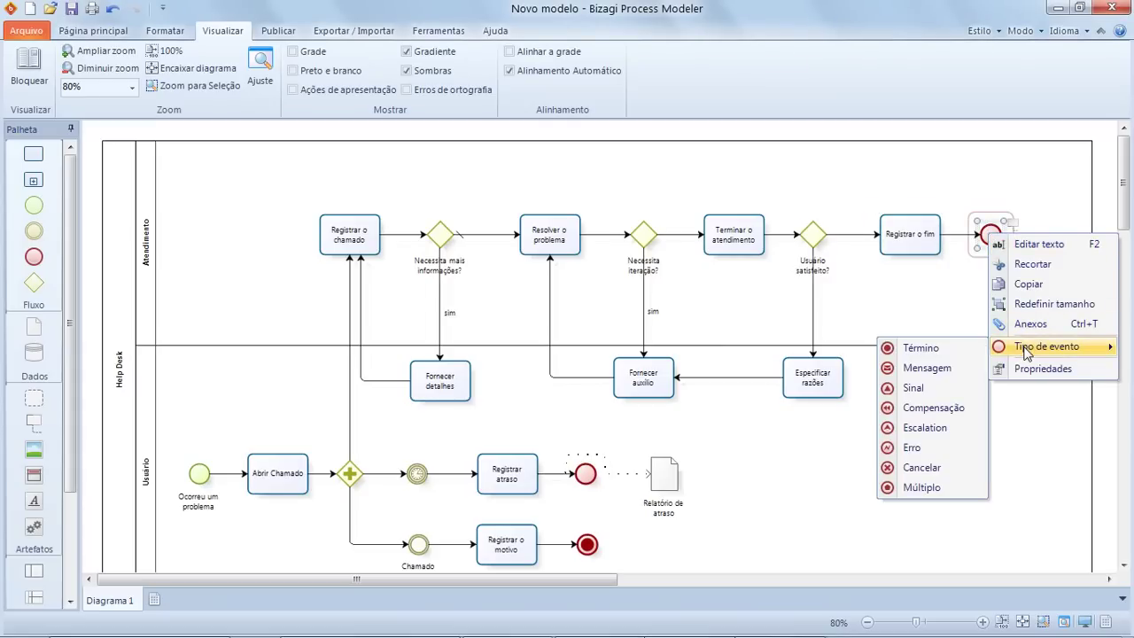
{"action": "left_click", "coordinate": [963, 348]}
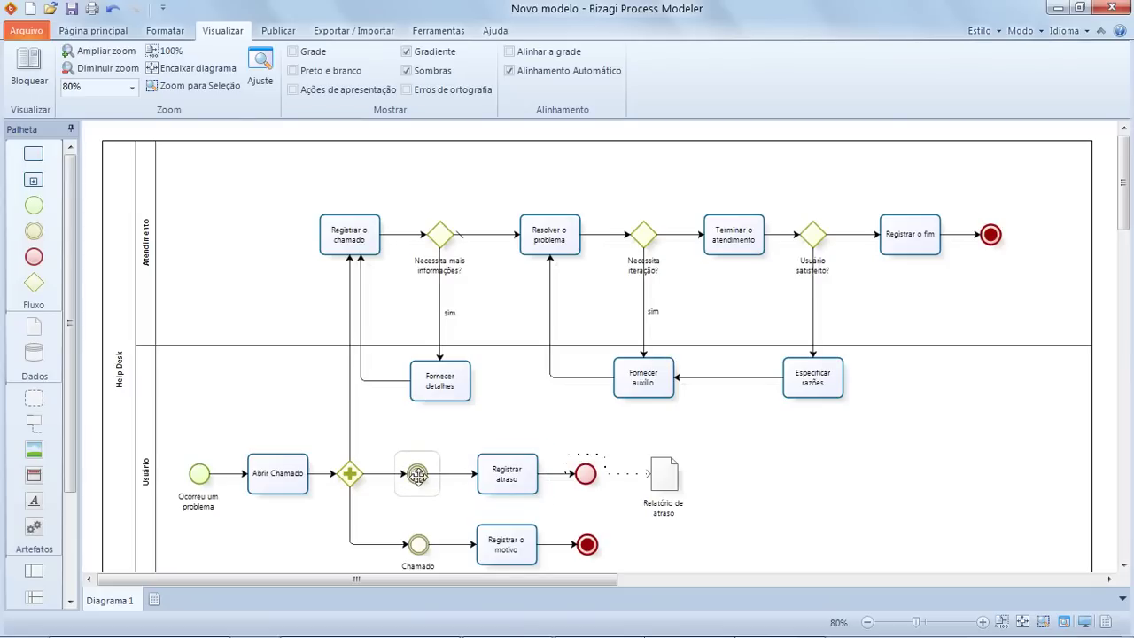
Step: Name the timer event before "Registrar atraso" as "Tempo máximo de solução"
{"action": "left_click", "coordinate": [417, 474]}
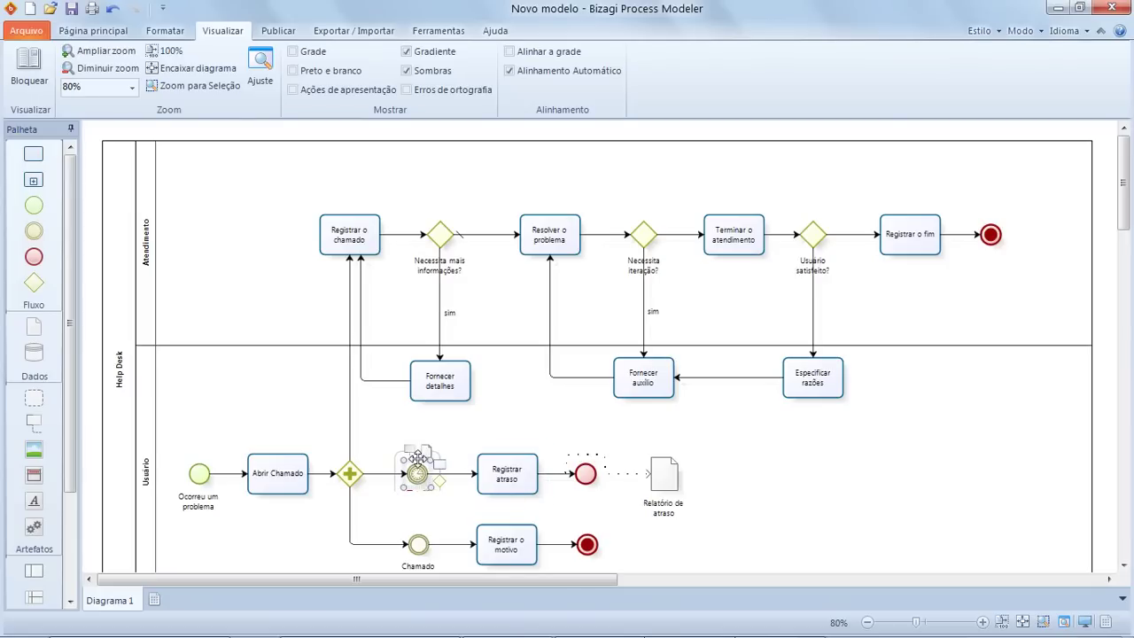
{"action": "type", "text": "Tempo máximo de solução"}
{"action": "left_click", "coordinate": [445, 435]}
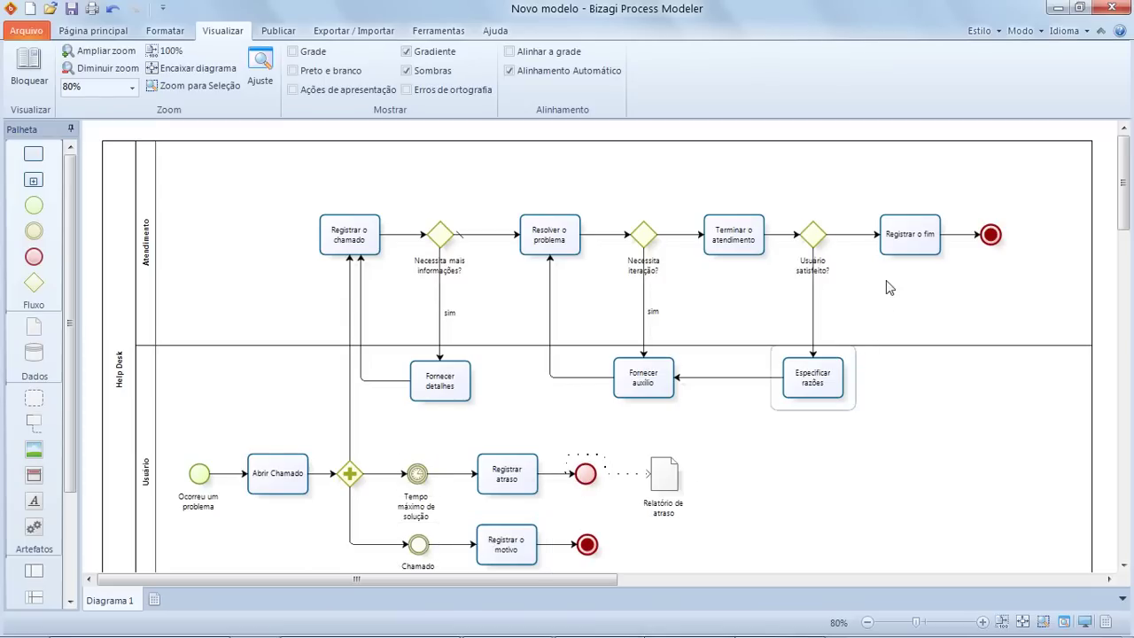
Step: Attach a data object named "Lições aprendidas" to the "Registrar o fim" task
{"action": "left_click", "coordinate": [896, 236]}
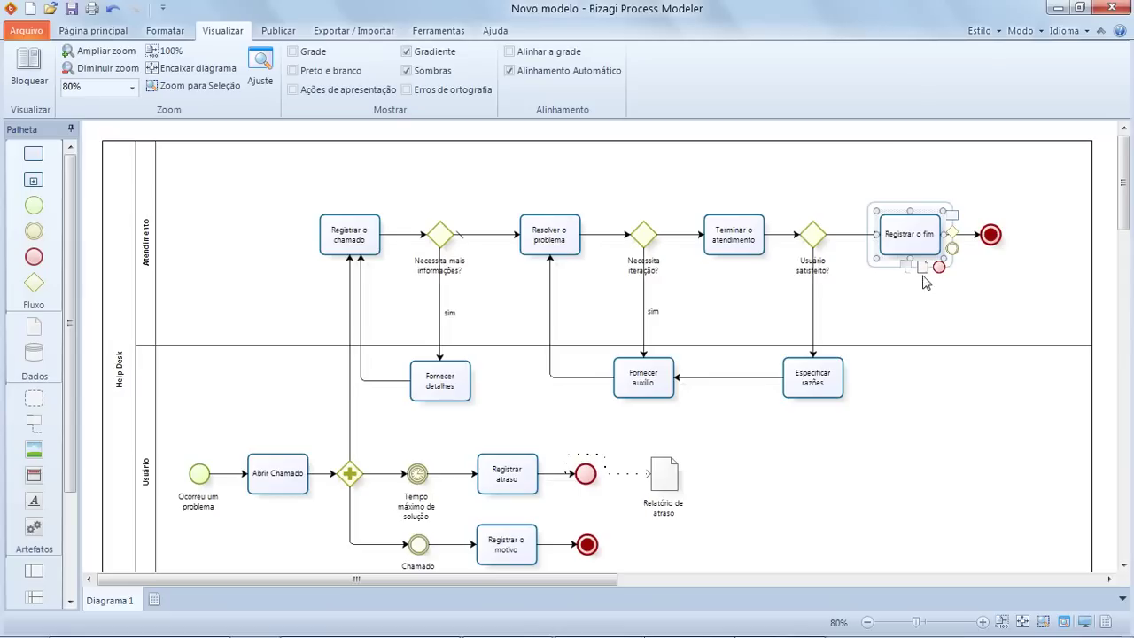
{"action": "left_click_drag", "start_coordinate": [922, 267], "coordinate": [980, 297]}
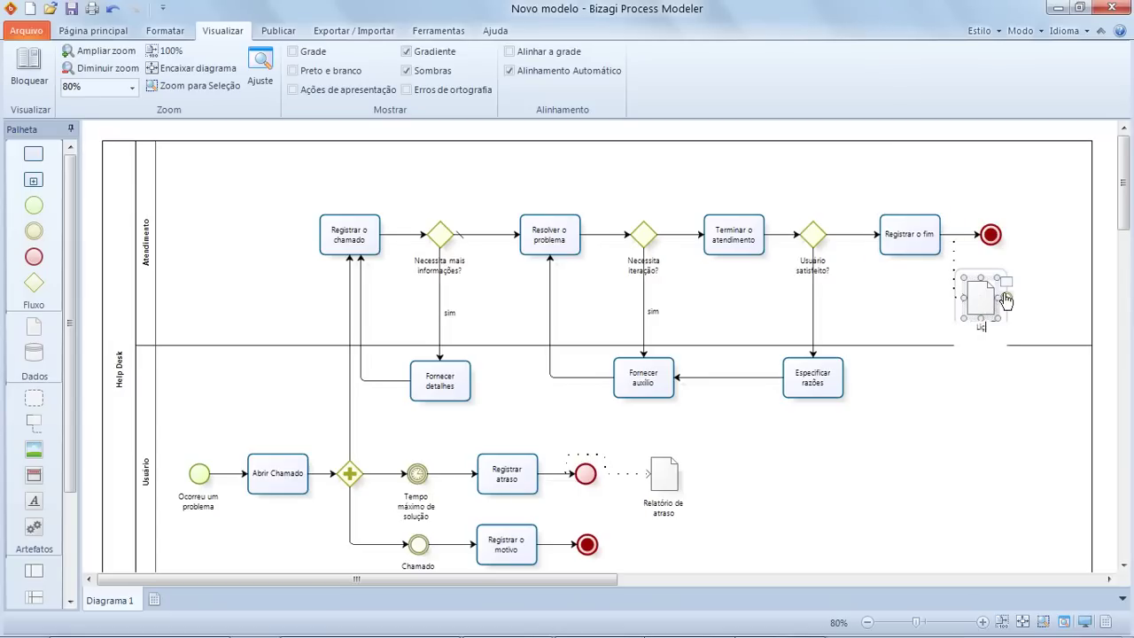
{"action": "type", "text": "Lições aprendidas"}
{"action": "left_click", "coordinate": [1052, 303]}
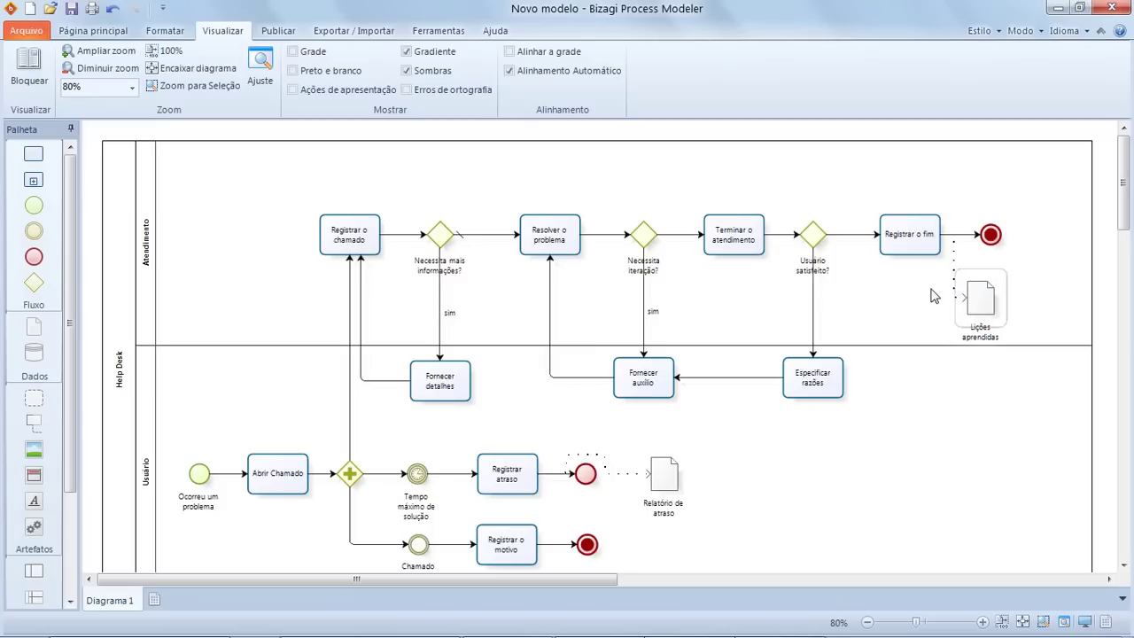
Step: Convert the "Registrar o fim" task into a subprocess
{"action": "left_click", "coordinate": [903, 244]}
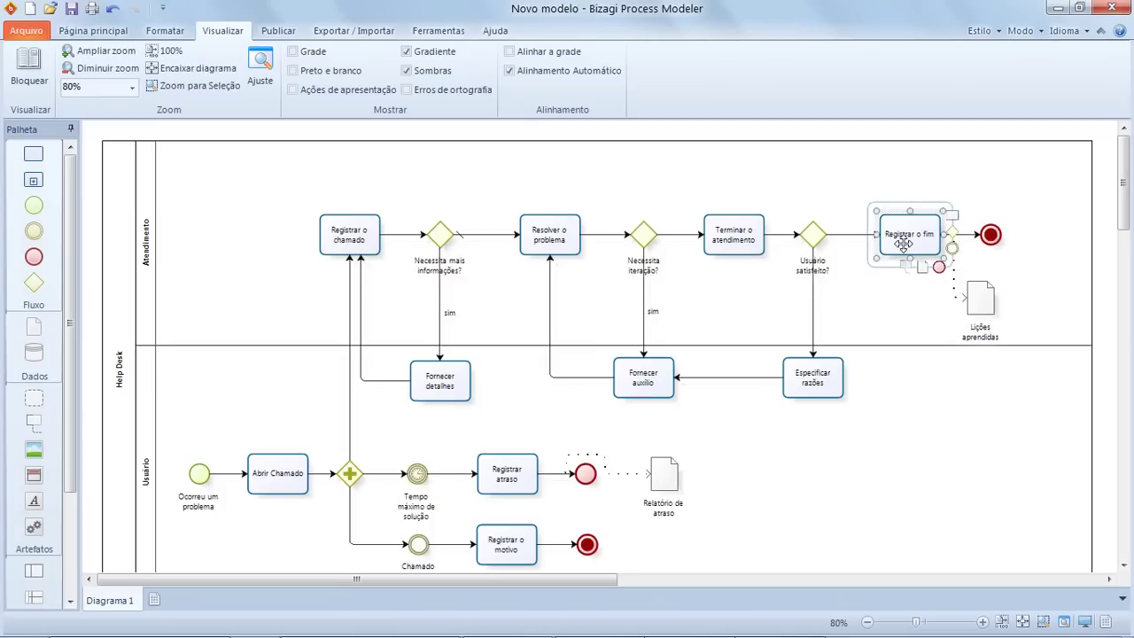
{"action": "right_click", "coordinate": [904, 244]}
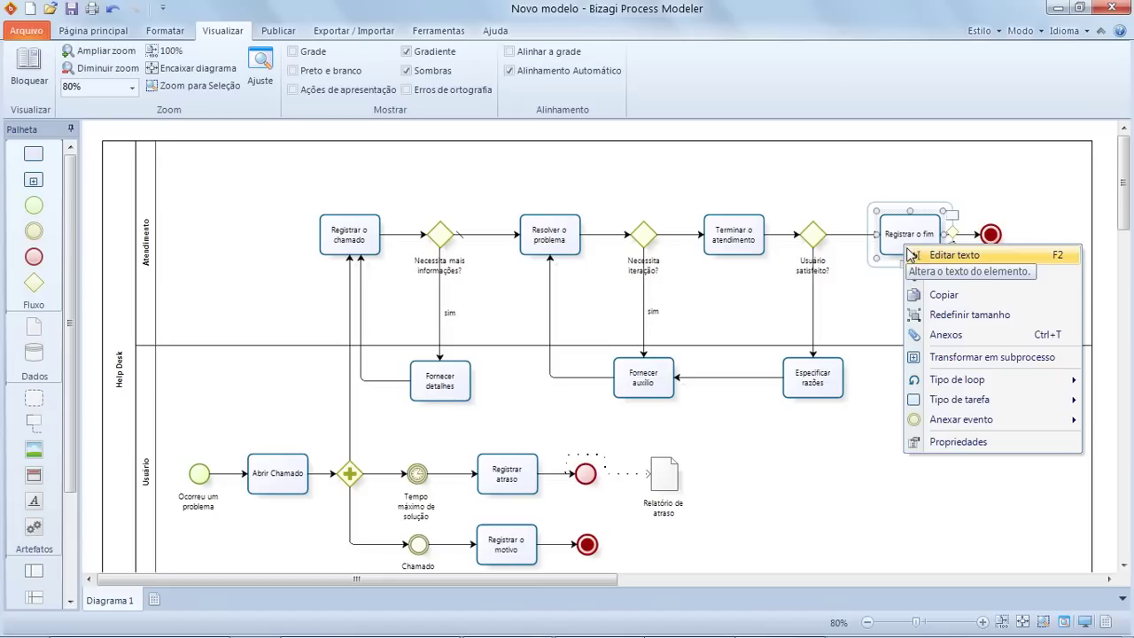
{"action": "left_click", "coordinate": [951, 356]}
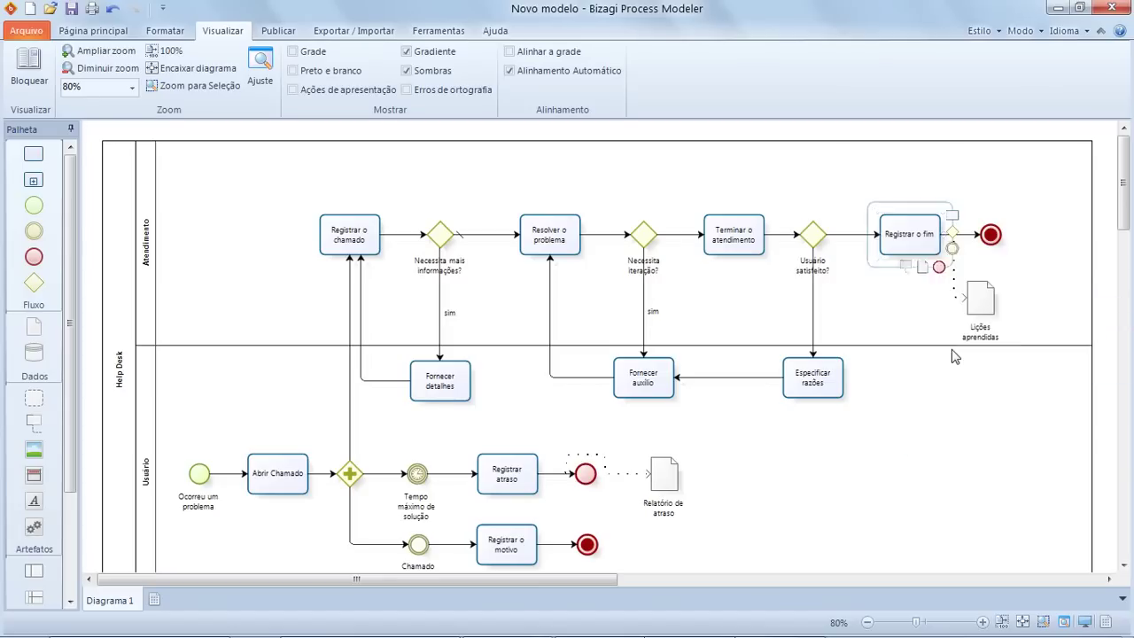
{"action": "left_click", "coordinate": [870, 308]}
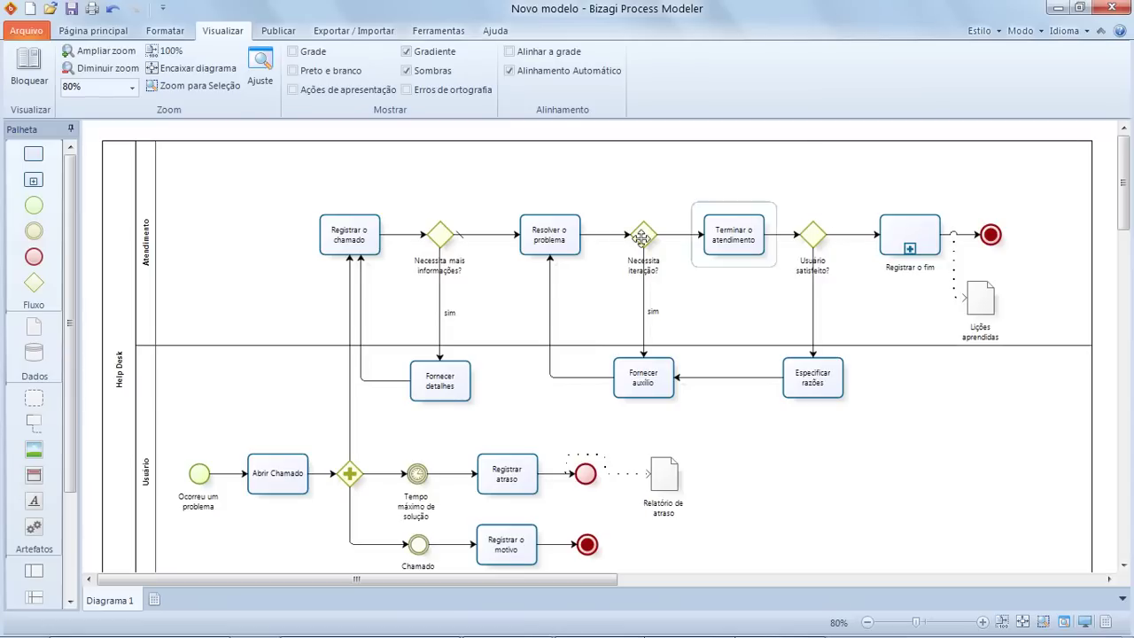
Step: Make the "Necessita iteração?" gateway's flow to "Terminar o atendimento" the default
{"action": "left_click", "coordinate": [671, 235]}
{"action": "right_click", "coordinate": [672, 234]}
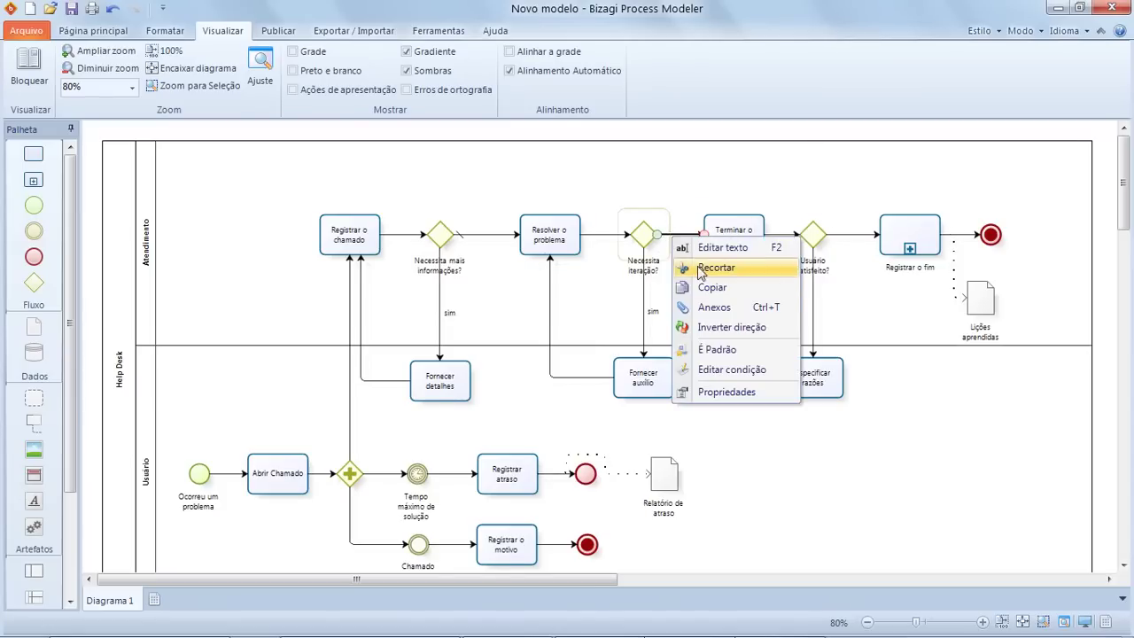
{"action": "left_click", "coordinate": [721, 347]}
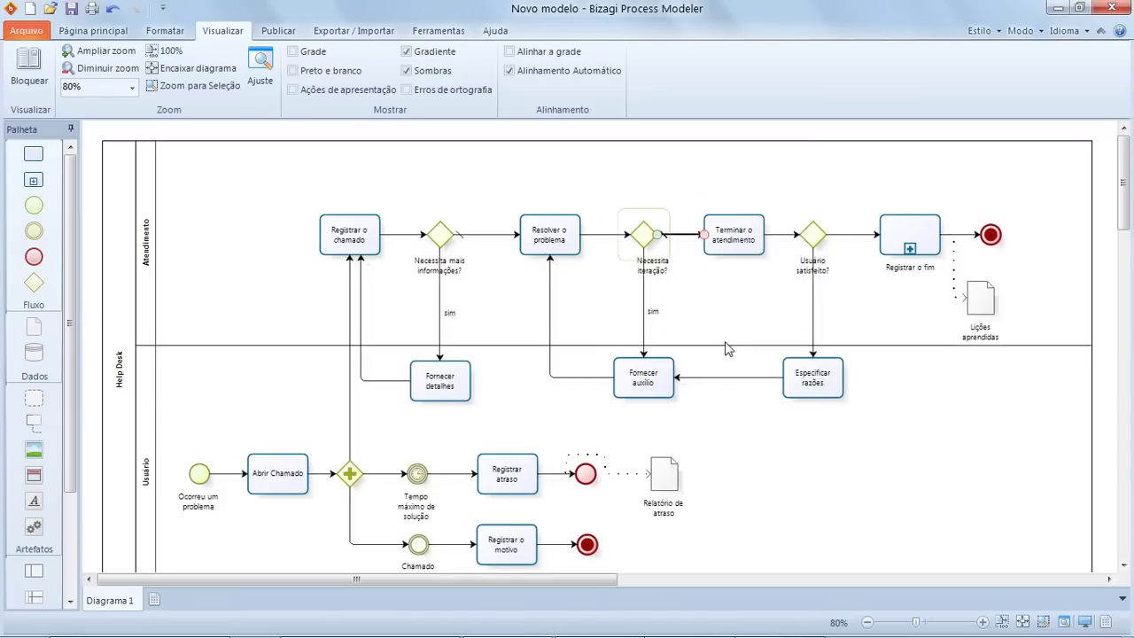
{"action": "left_click", "coordinate": [687, 261]}
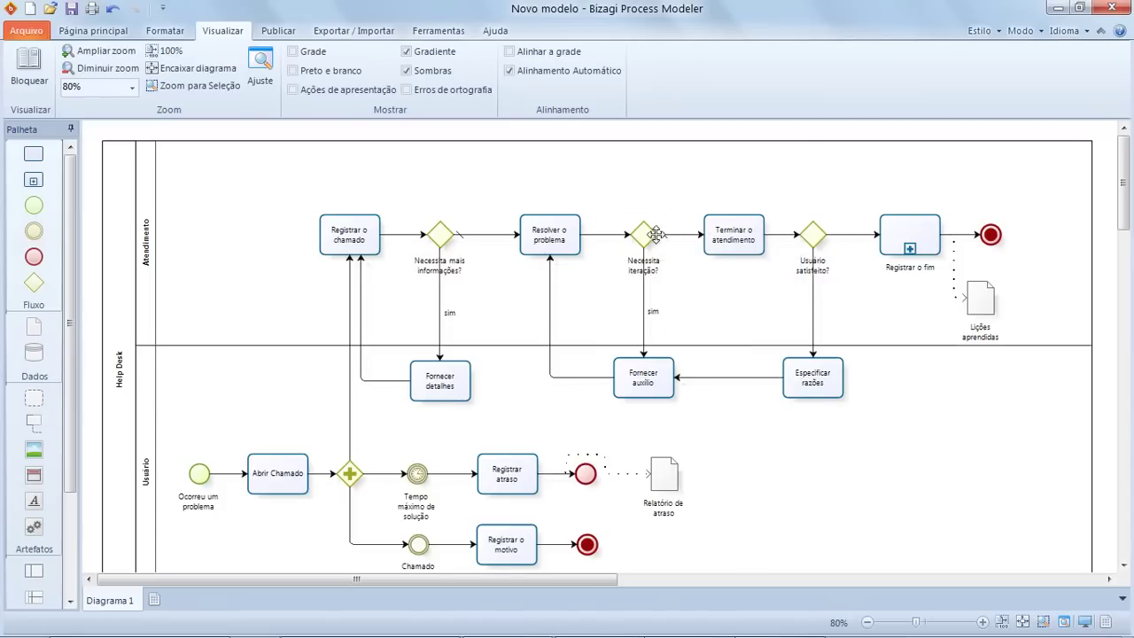
Step: Make the "Usuário satisfeito?" gateway's flow to "Registrar o fim" the default and label its flow to "Especificar razões" as "não"
{"action": "left_click", "coordinate": [842, 234]}
{"action": "right_click", "coordinate": [844, 235]}
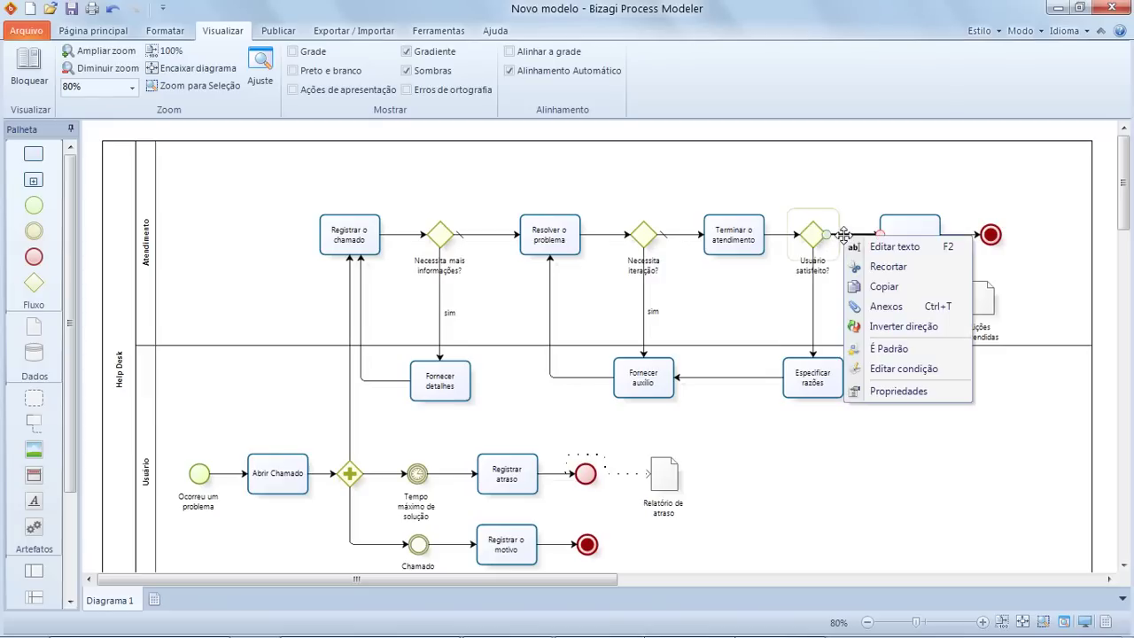
{"action": "left_click", "coordinate": [896, 349]}
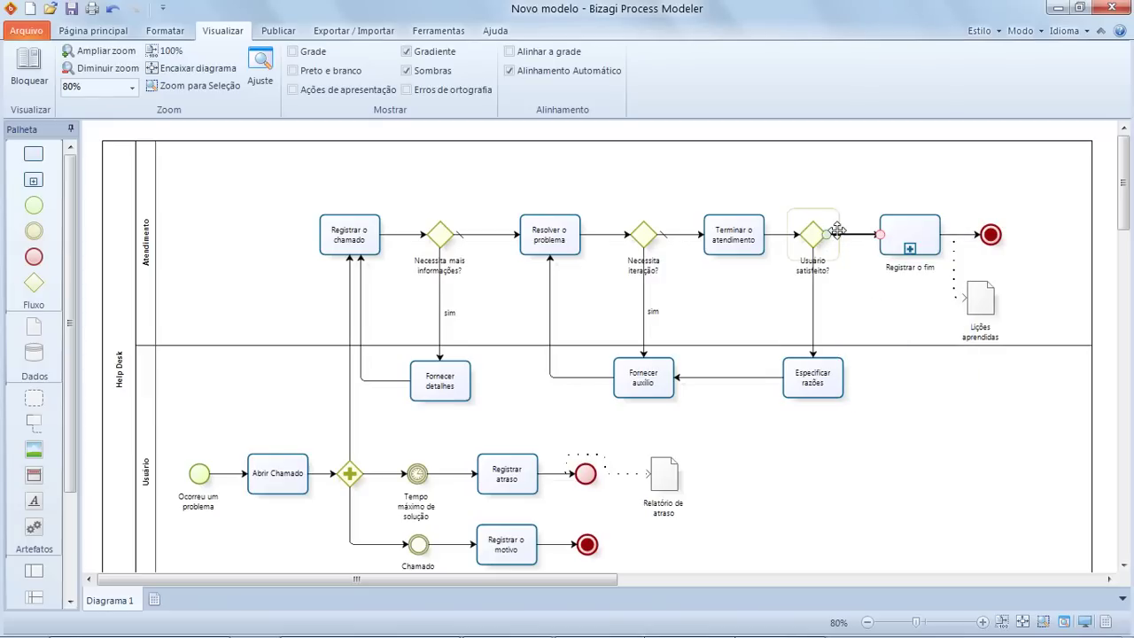
{"action": "left_click", "coordinate": [853, 296]}
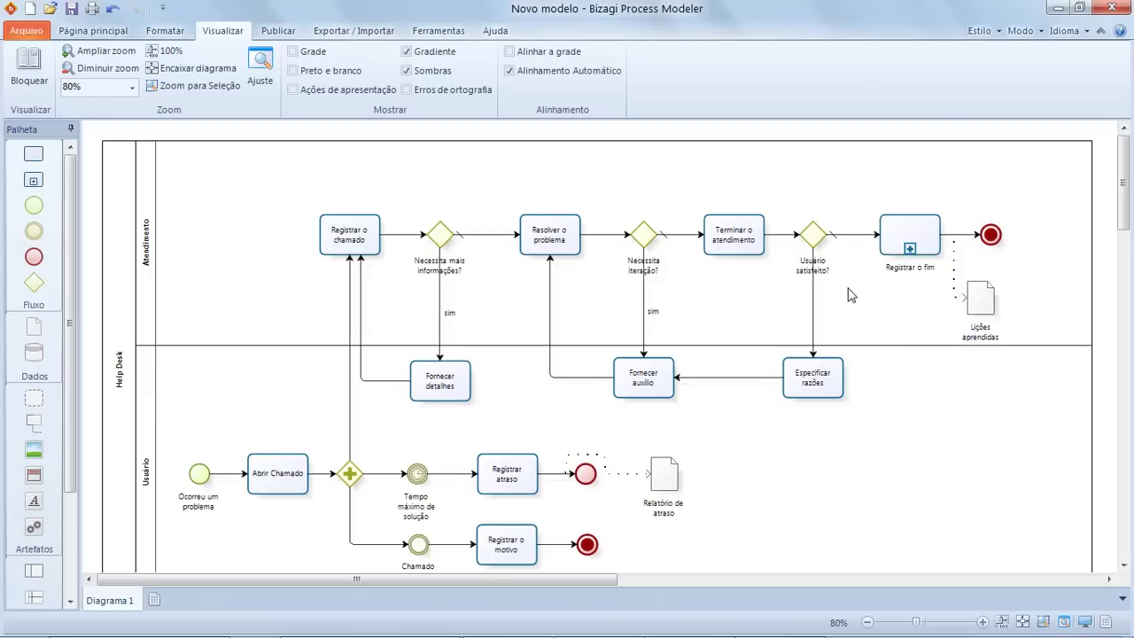
{"action": "left_click", "coordinate": [815, 298]}
{"action": "left_click", "coordinate": [830, 303]}
Step: Review the whole Help Desk diagram at 70% zoom and look over the available publishing and export options
{"action": "scroll", "coordinate": [857, 308], "scroll_direction": "down", "scroll_amount": 3}
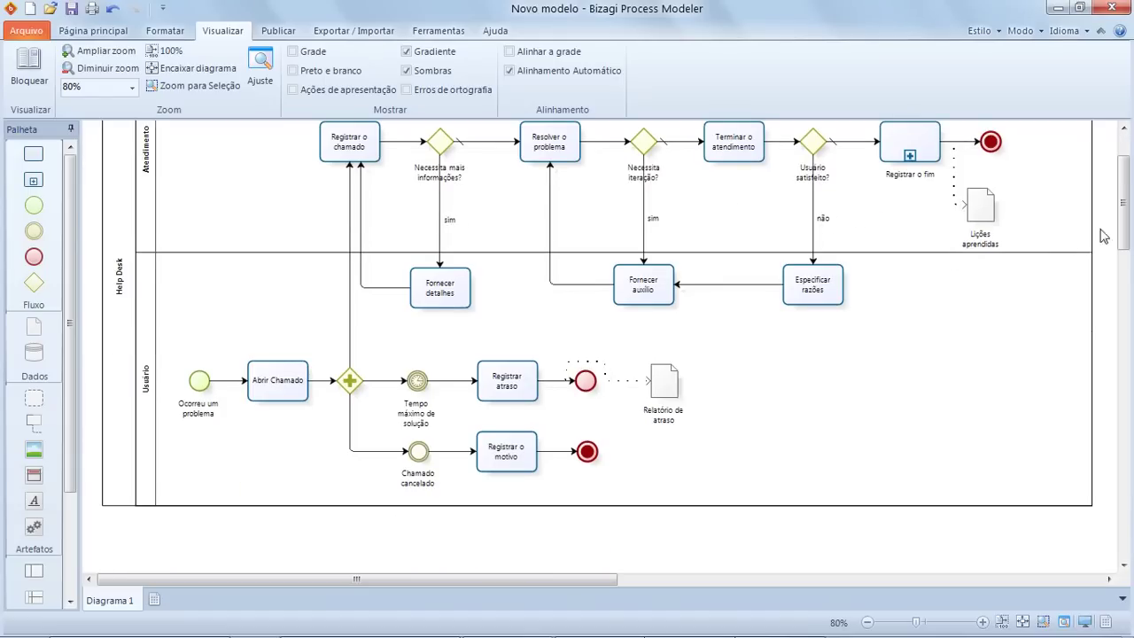
{"action": "left_click_drag", "start_coordinate": [1122, 234], "coordinate": [1116, 221]}
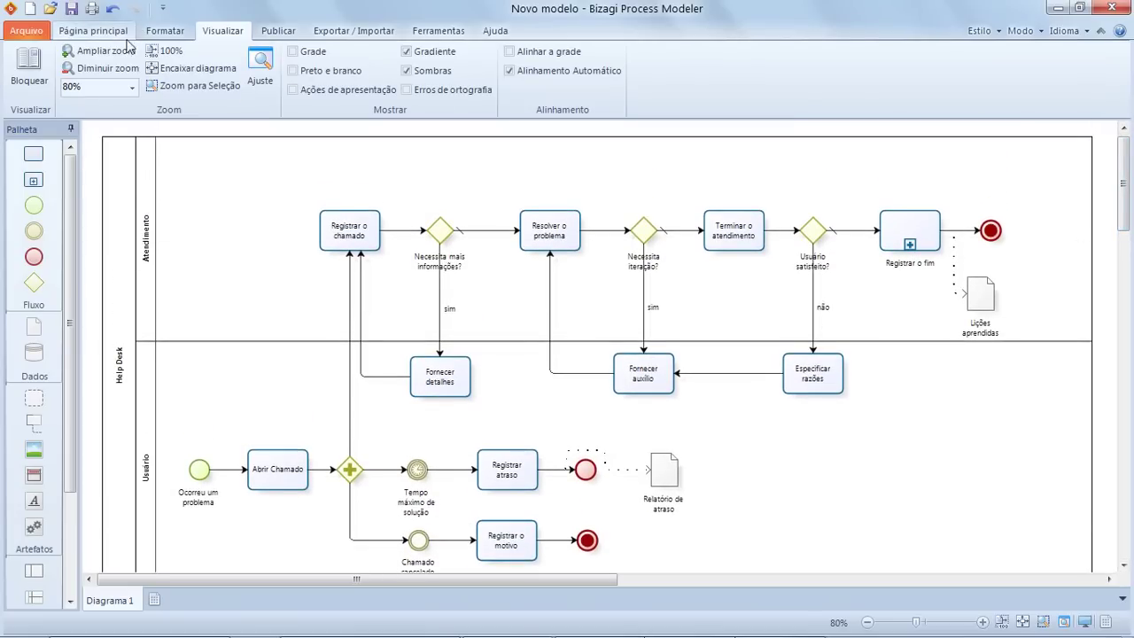
{"action": "left_click", "coordinate": [111, 69]}
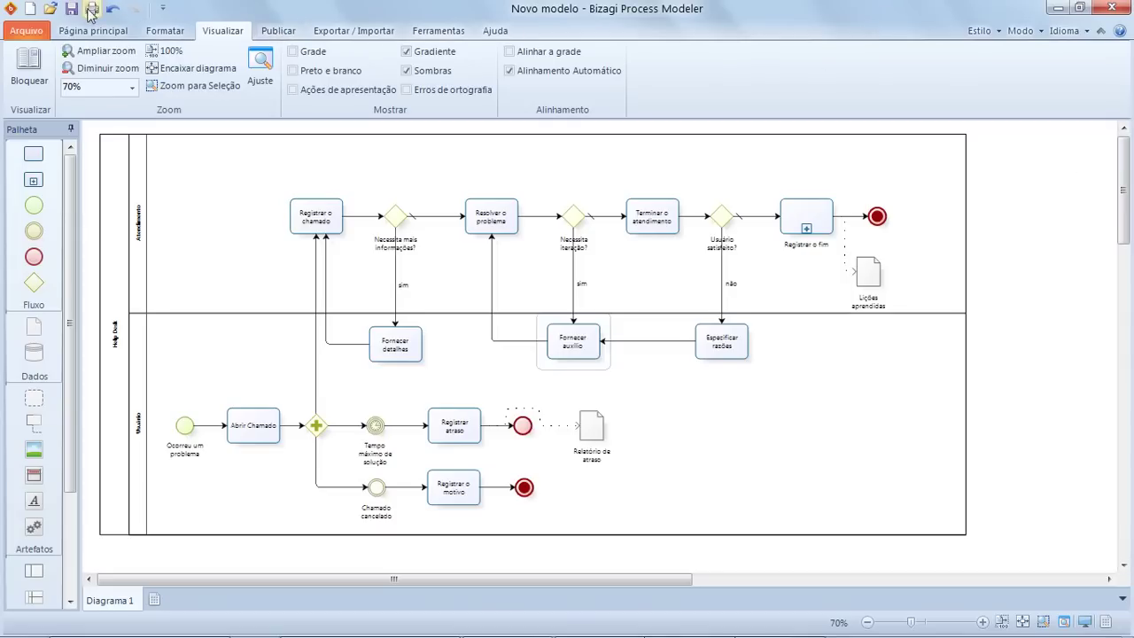
{"action": "left_click", "coordinate": [278, 33]}
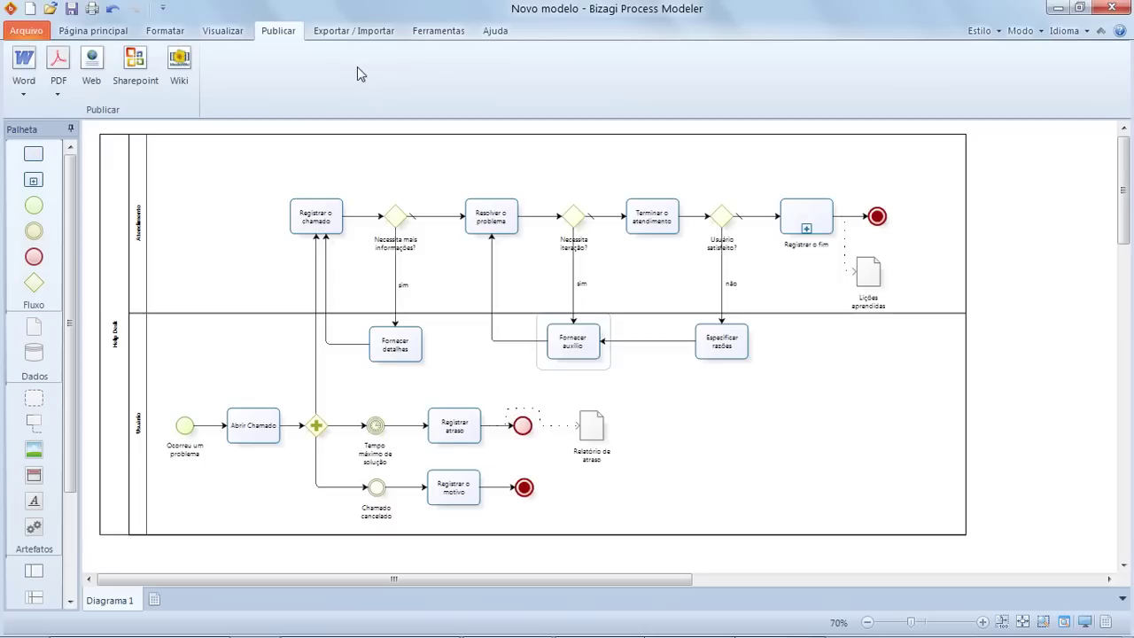
{"action": "left_click", "coordinate": [354, 35]}
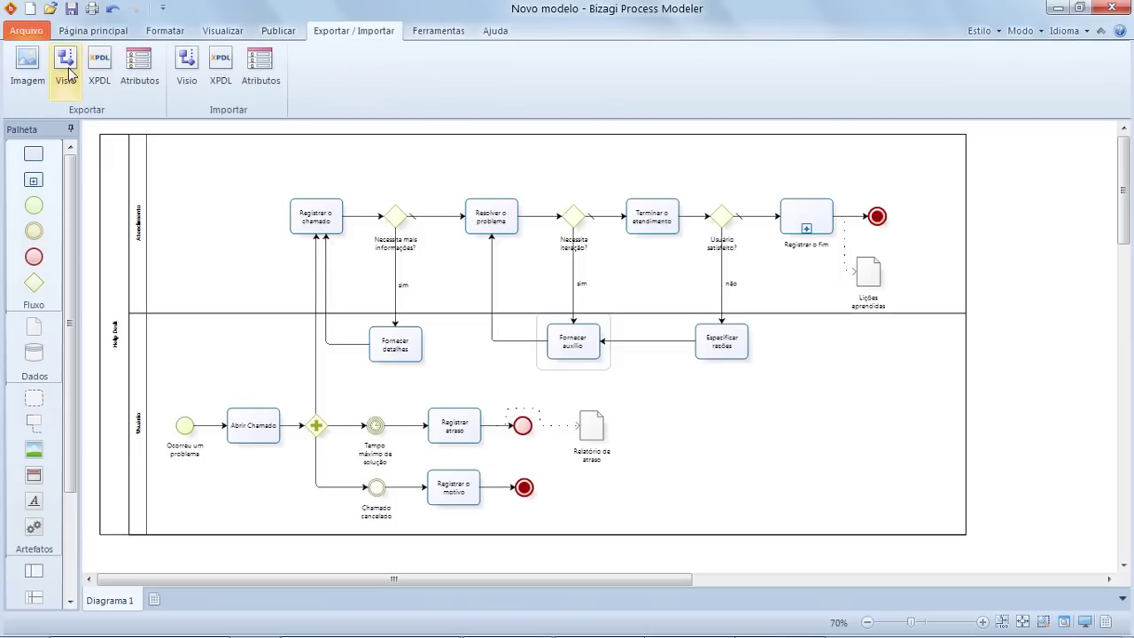